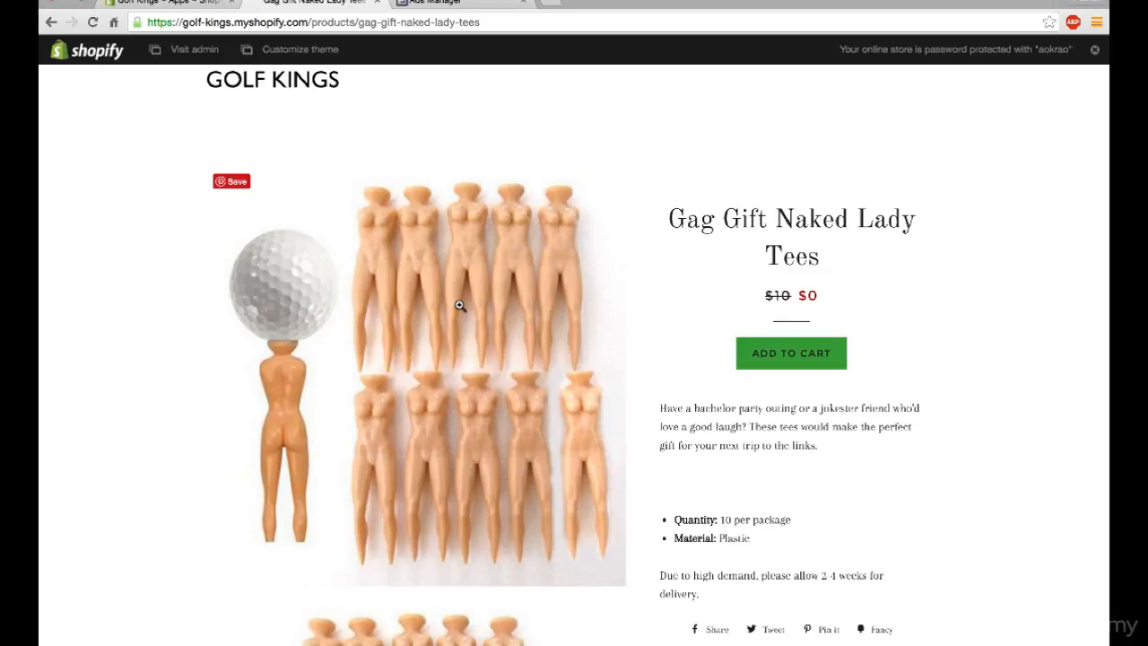
Copy the main product image from the Gag Gift Naked Lady Tees store page and switch to Photoshop.
{"action": "right_click", "coordinate": [459, 306]}
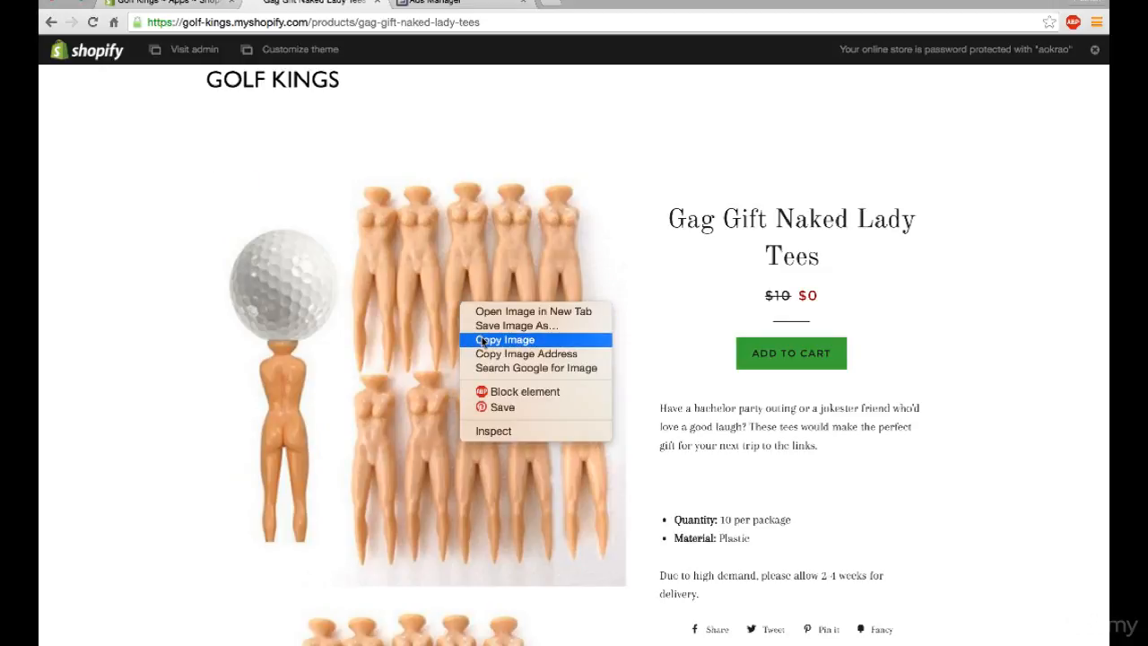
{"action": "left_click", "coordinate": [482, 341]}
{"action": "key", "text": "ctrl+Left"}
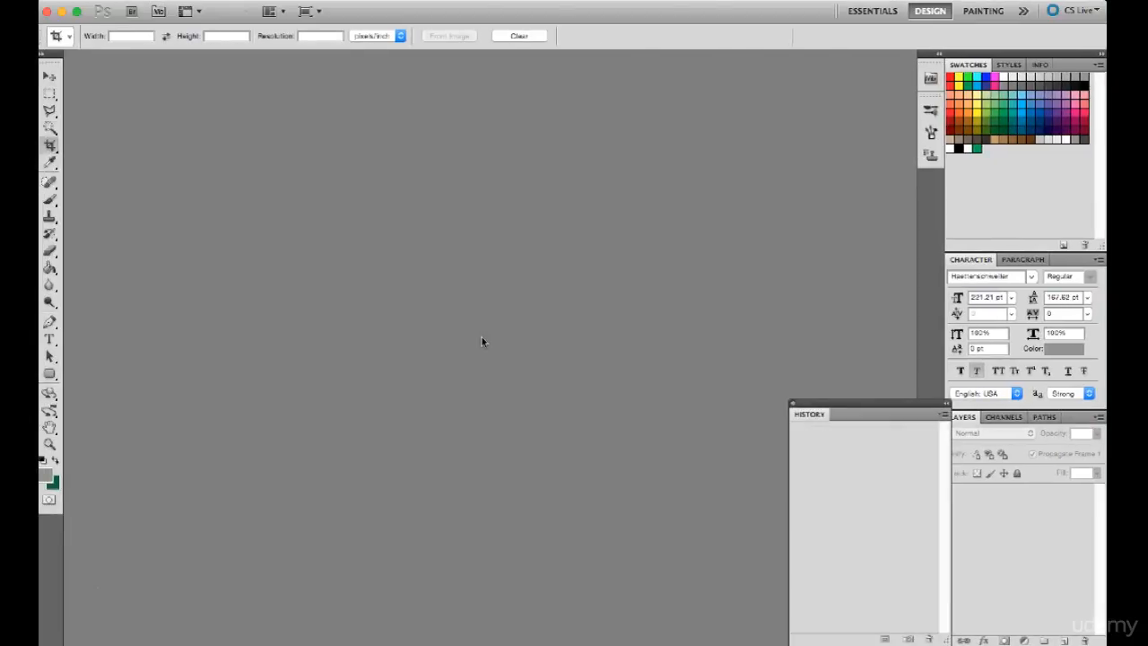
{"action": "key", "text": "ctrl+Right"}
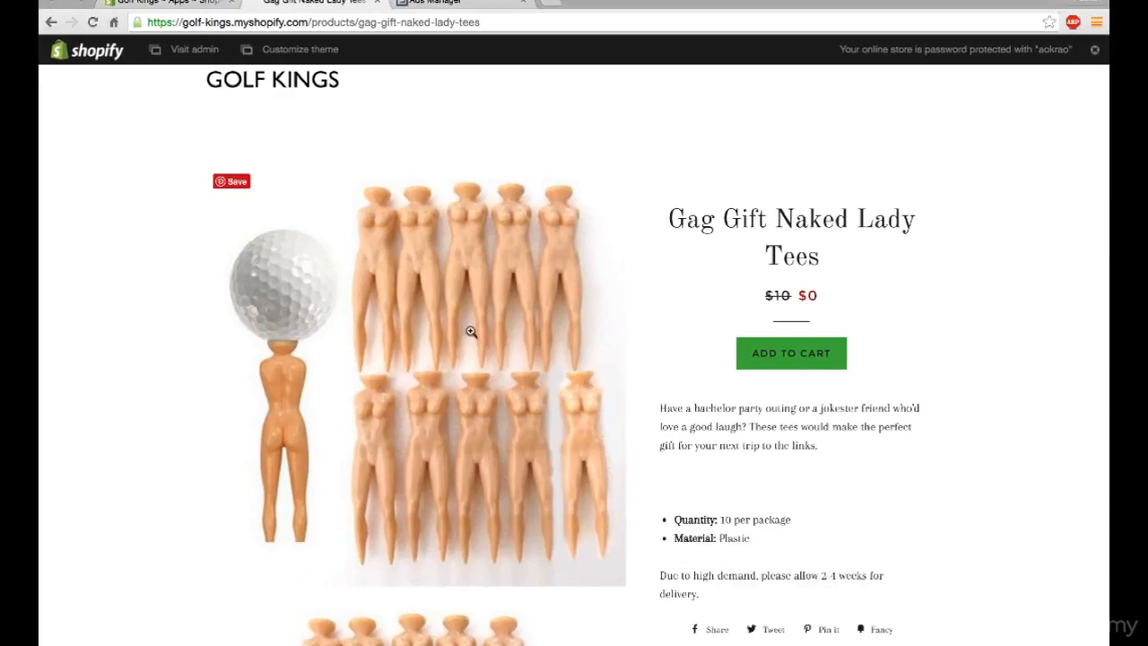
{"action": "key", "text": "ctrl+Left"}
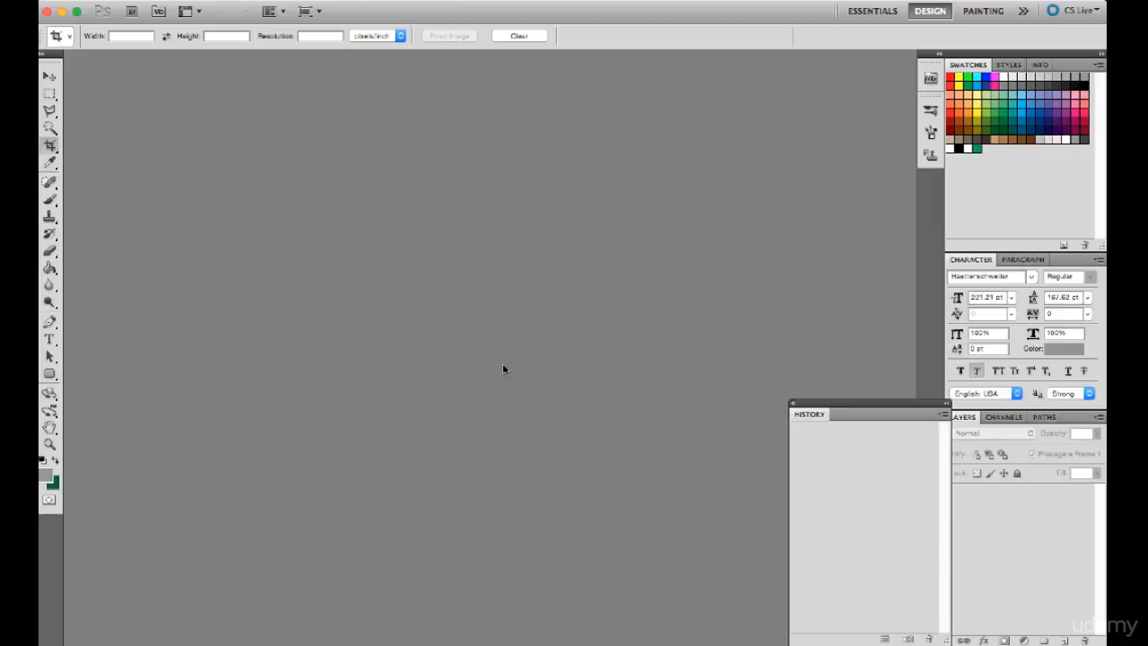
Create a new document 1200 pixels wide and 628 pixels high.
{"action": "key", "text": "super+n"}
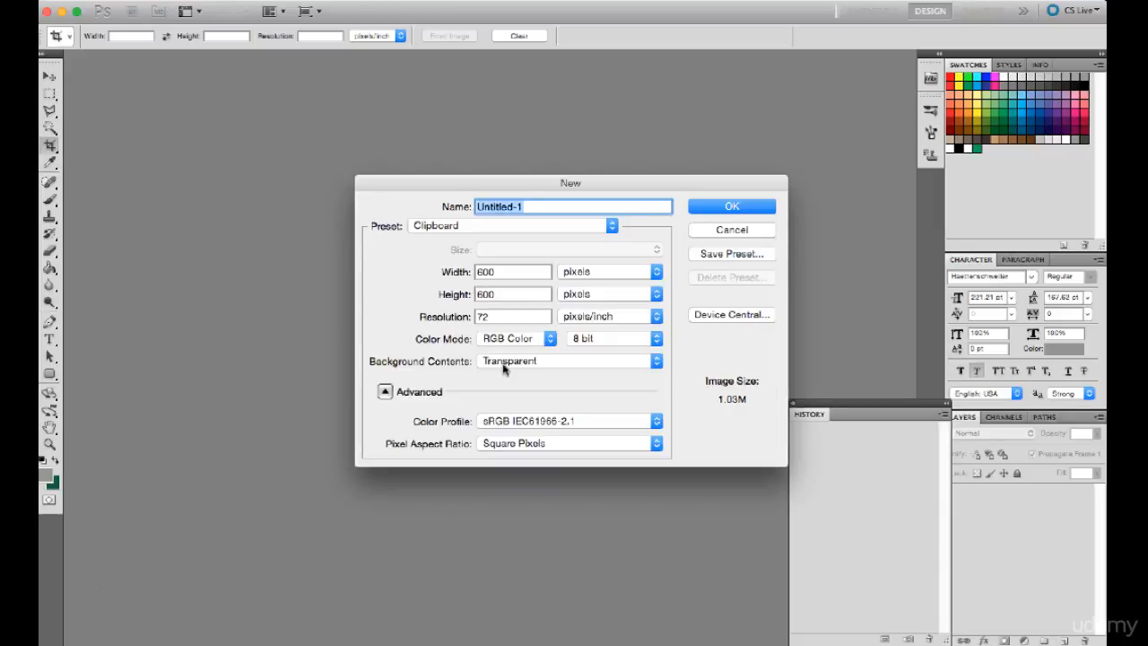
{"action": "key", "text": "Tab"}
{"action": "type", "text": "12"}
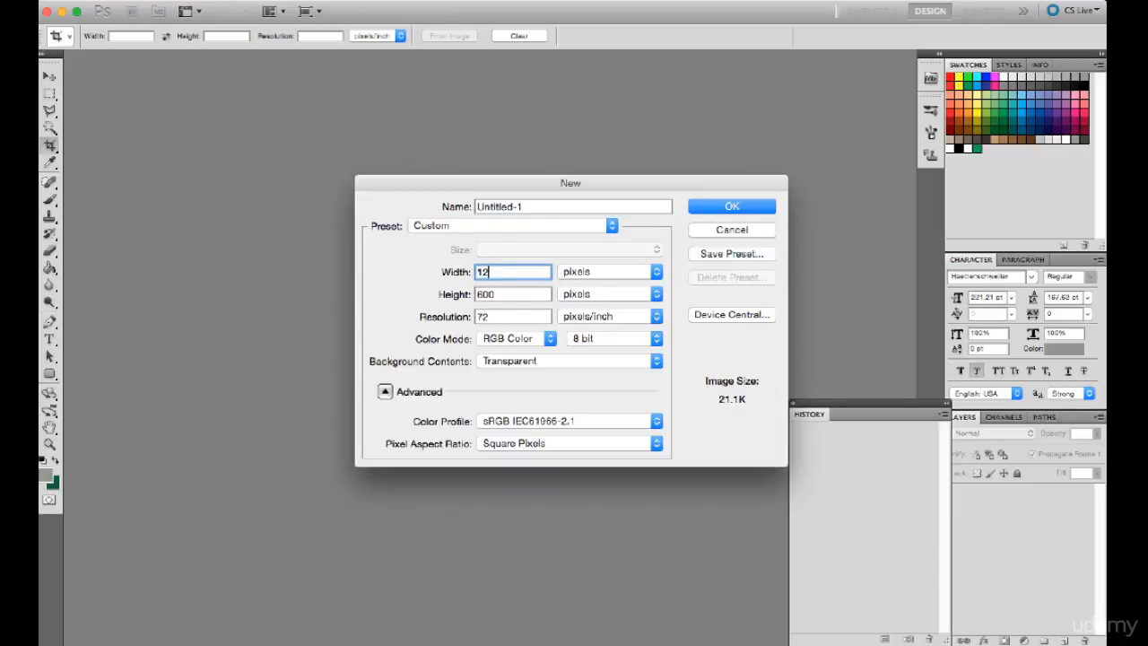
{"action": "type", "text": "00"}
{"action": "key", "text": "Tab"}
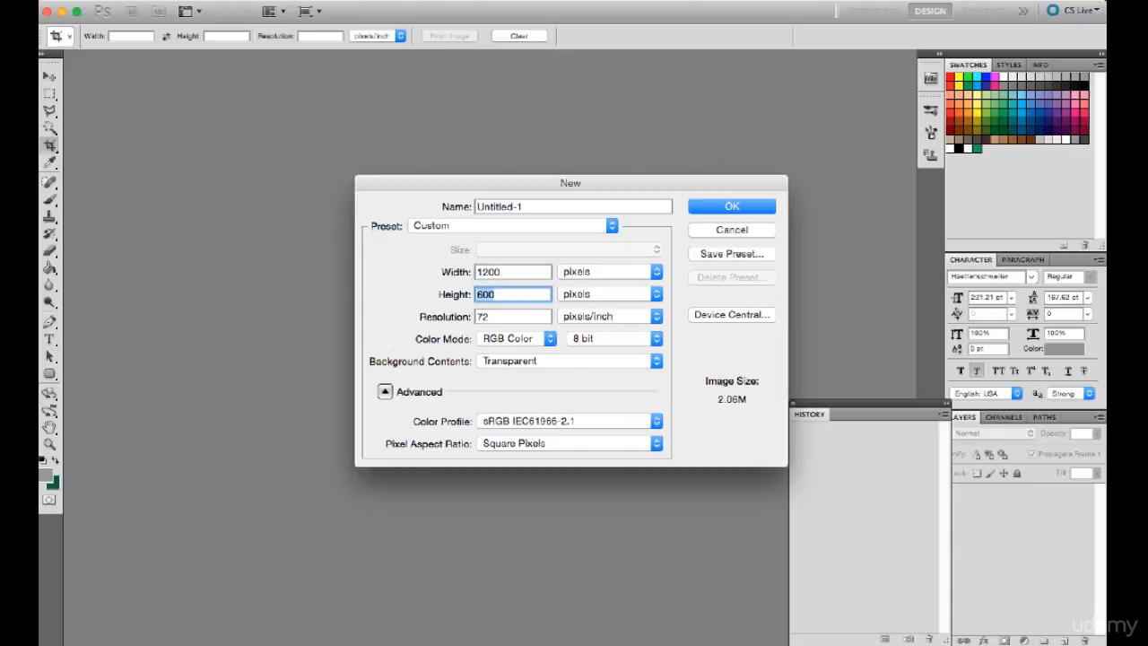
{"action": "type", "text": "628"}
{"action": "key", "text": "BackSpace"}
{"action": "type", "text": "8"}
{"action": "left_click", "coordinate": [727, 208]}
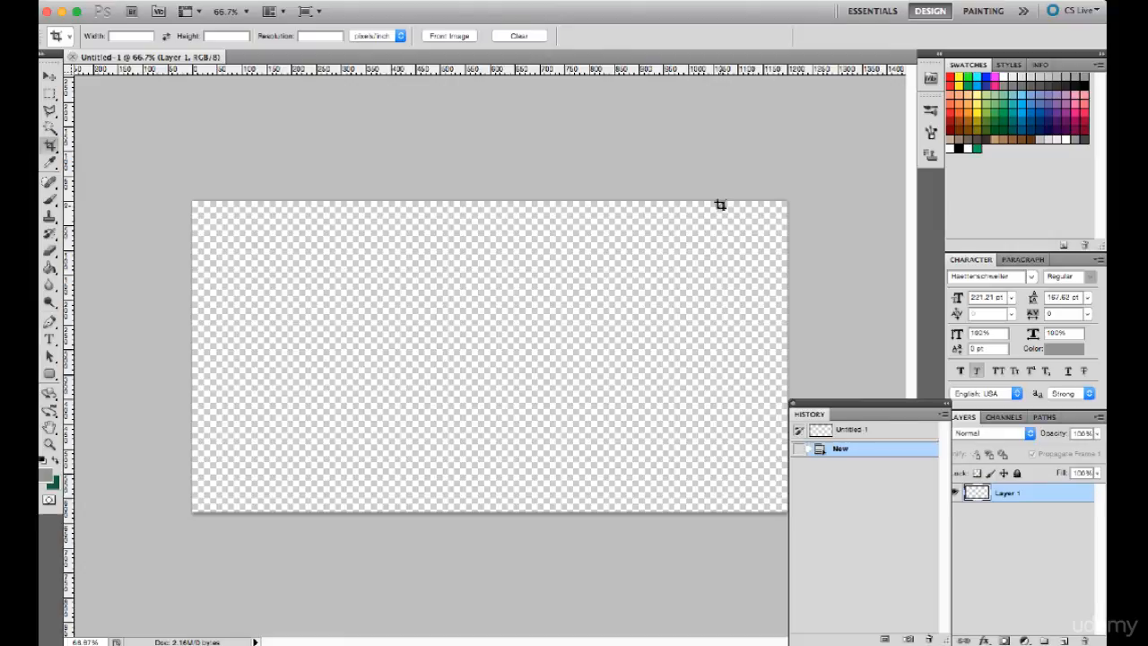
Fill the transparent canvas with white using the Paint Bucket.
{"action": "left_click", "coordinate": [951, 148]}
{"action": "key", "text": "g"}
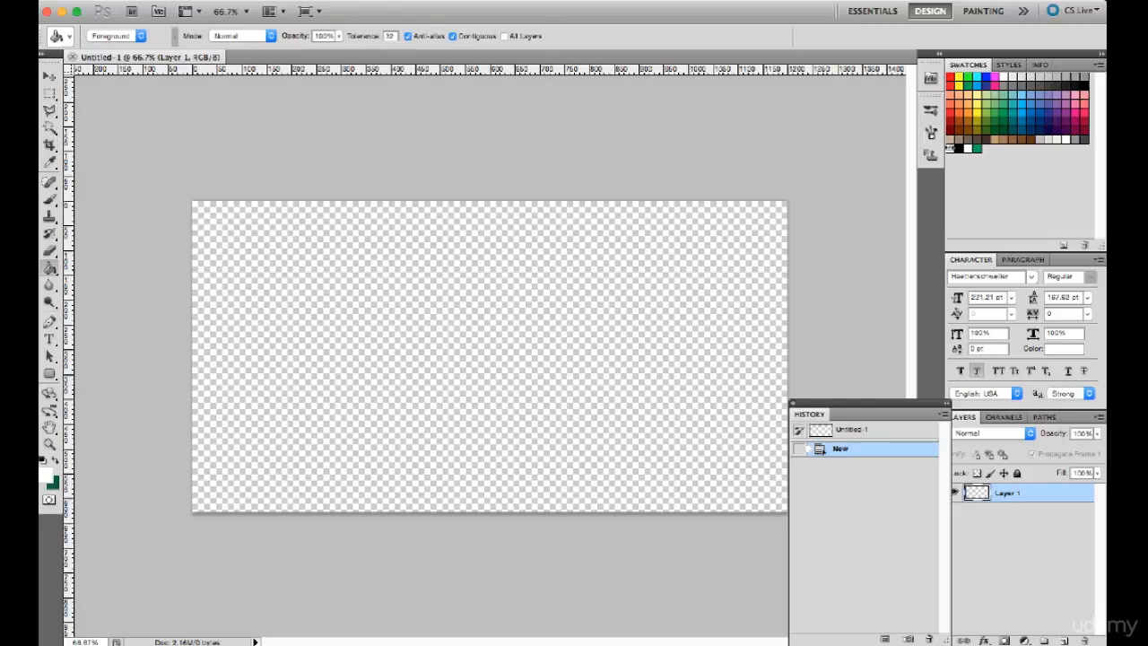
{"action": "left_click", "coordinate": [570, 345]}
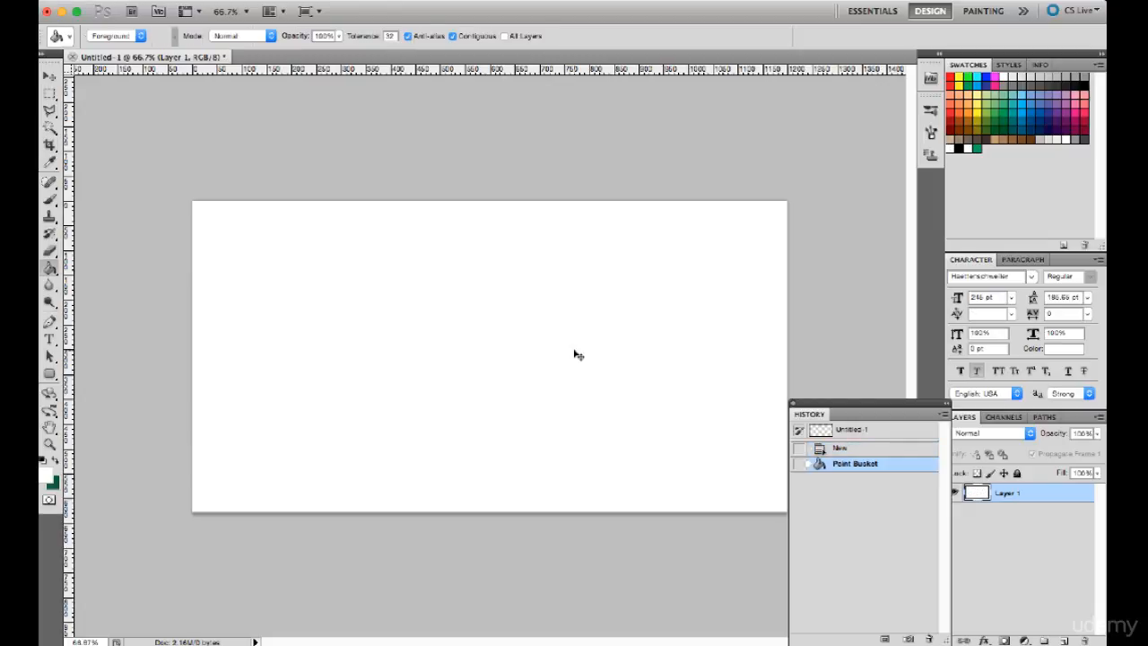
Paste the copied product image and move it against the right edge of the white canvas.
{"action": "key", "text": "super+v"}
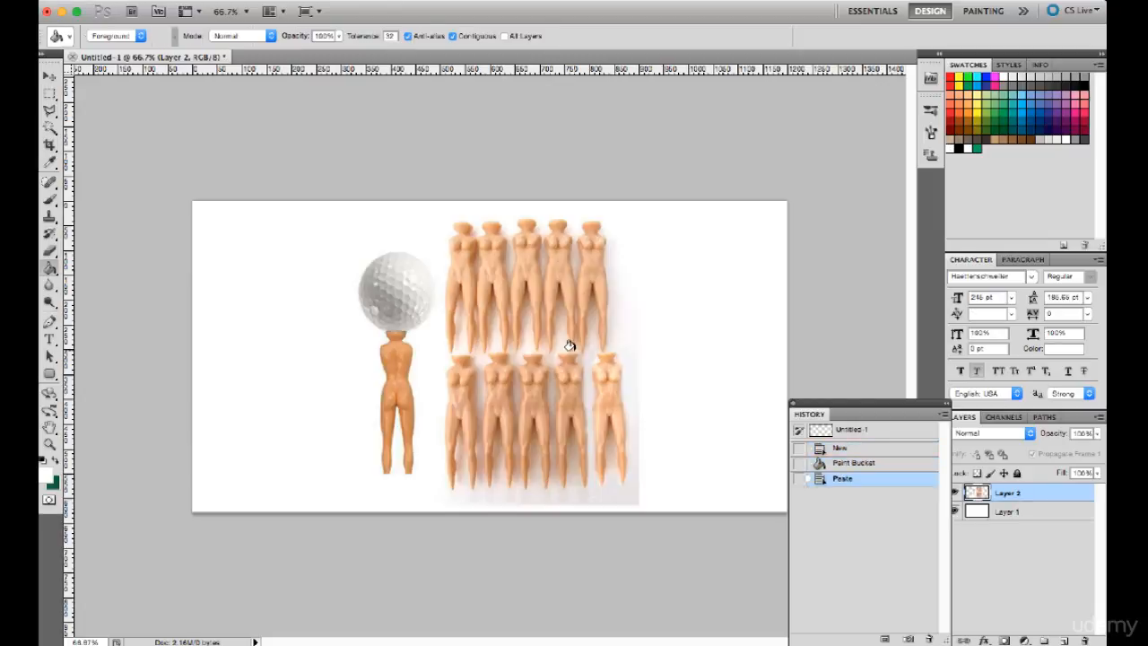
{"action": "key", "text": "v"}
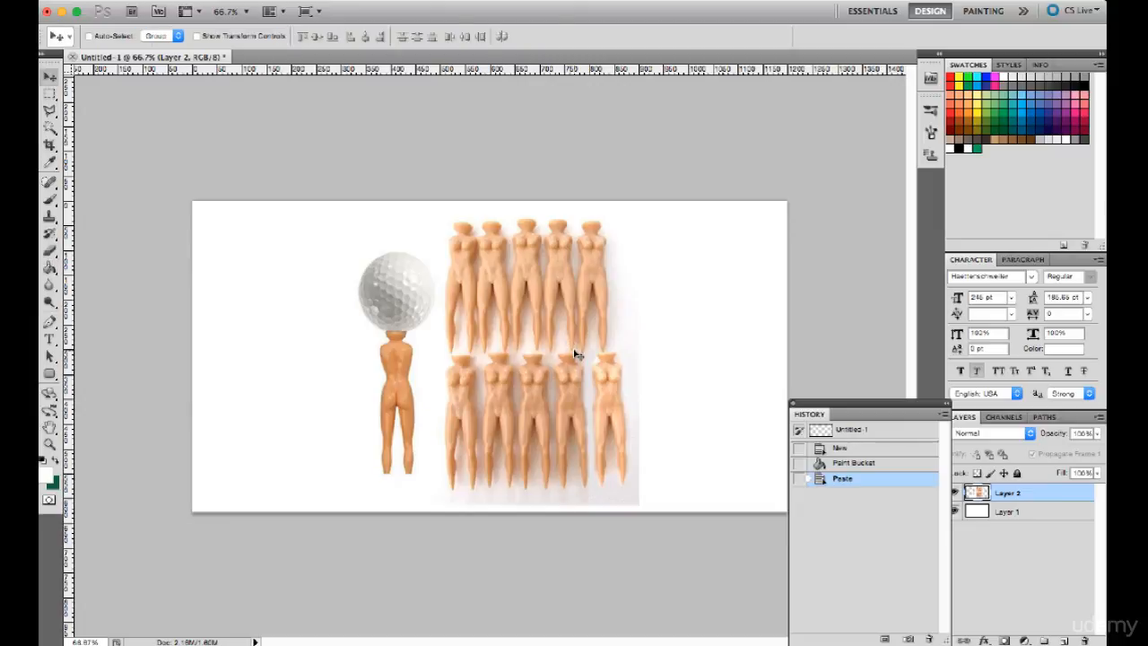
{"action": "left_click_drag", "start_coordinate": [564, 363], "coordinate": [703, 370]}
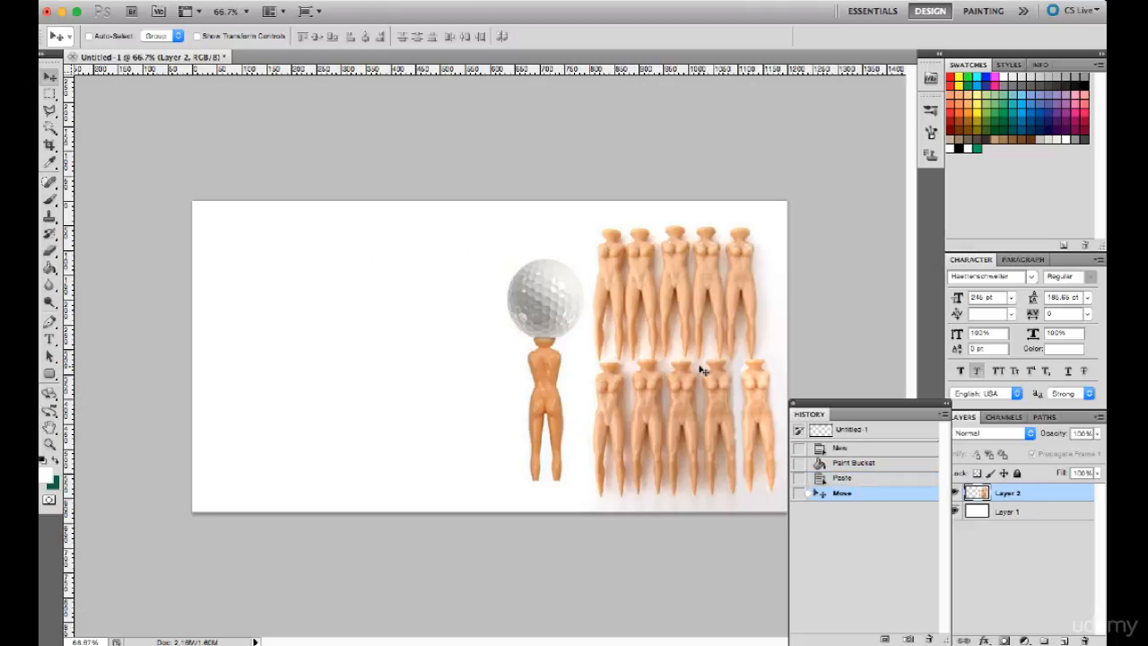
{"action": "left_click_drag", "start_coordinate": [703, 370], "coordinate": [638, 355]}
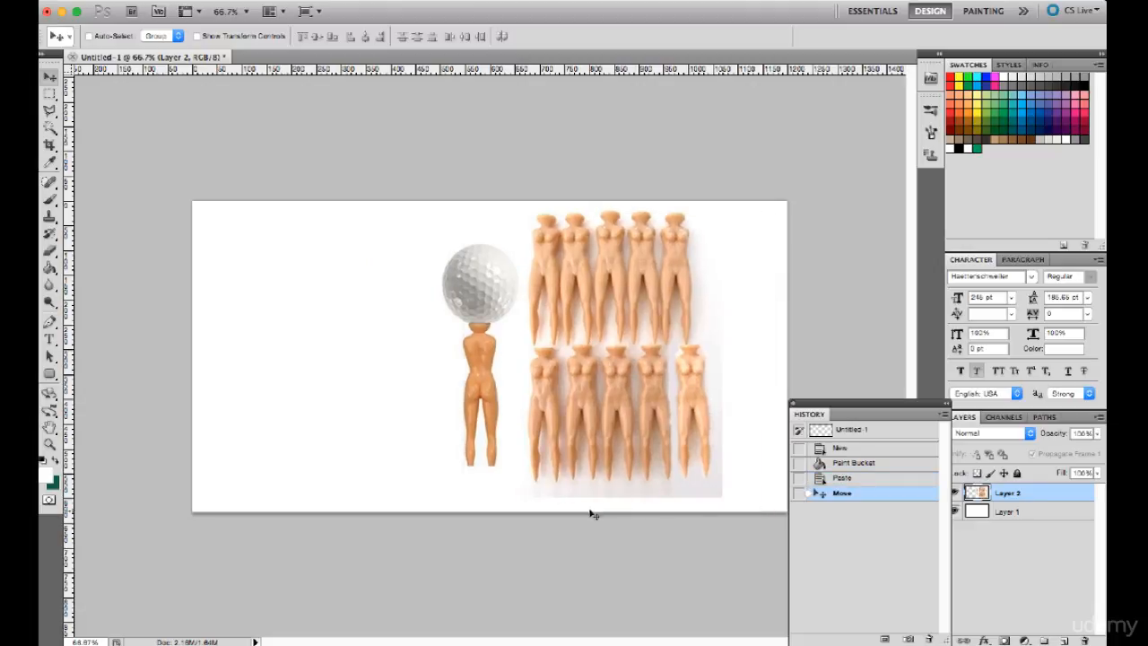
{"action": "left_click_drag", "start_coordinate": [639, 424], "coordinate": [704, 437]}
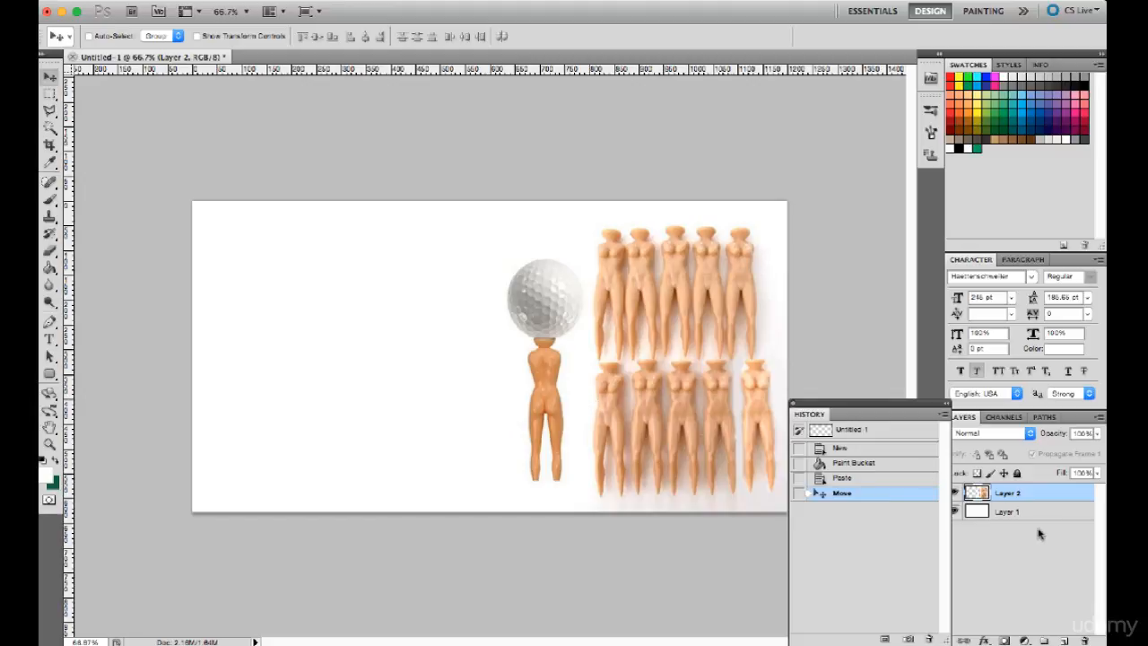
On a new layer, stroke the whole canvas edge with a 5 px red inside border, and deselect.
{"action": "left_click", "coordinate": [1064, 639]}
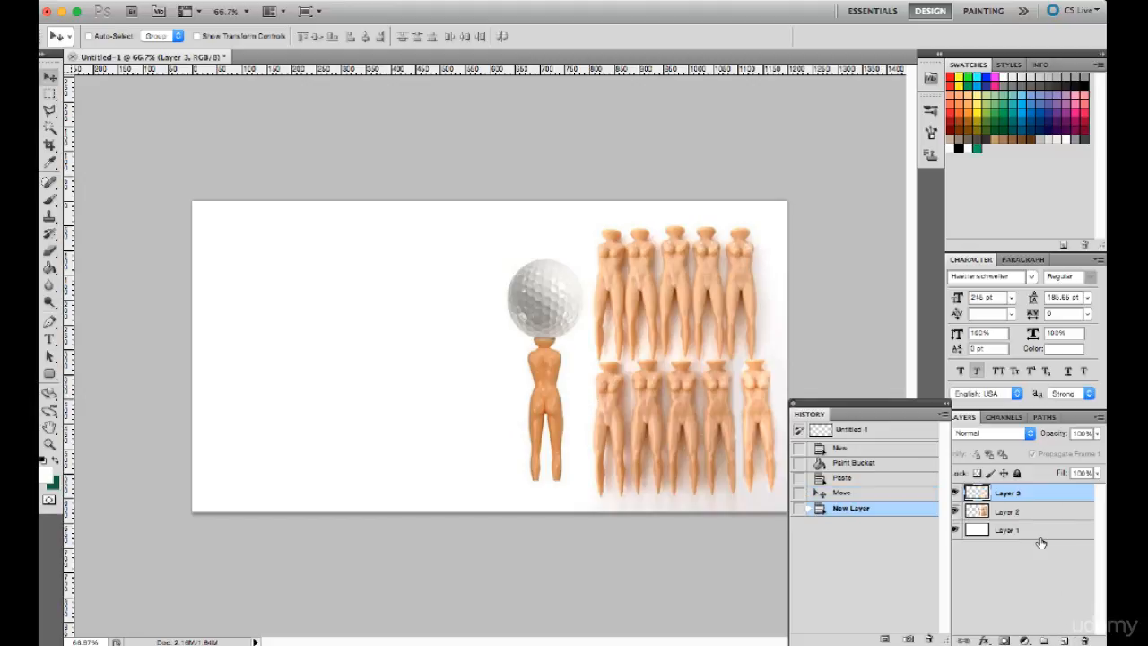
{"action": "key", "text": "ctrl+a"}
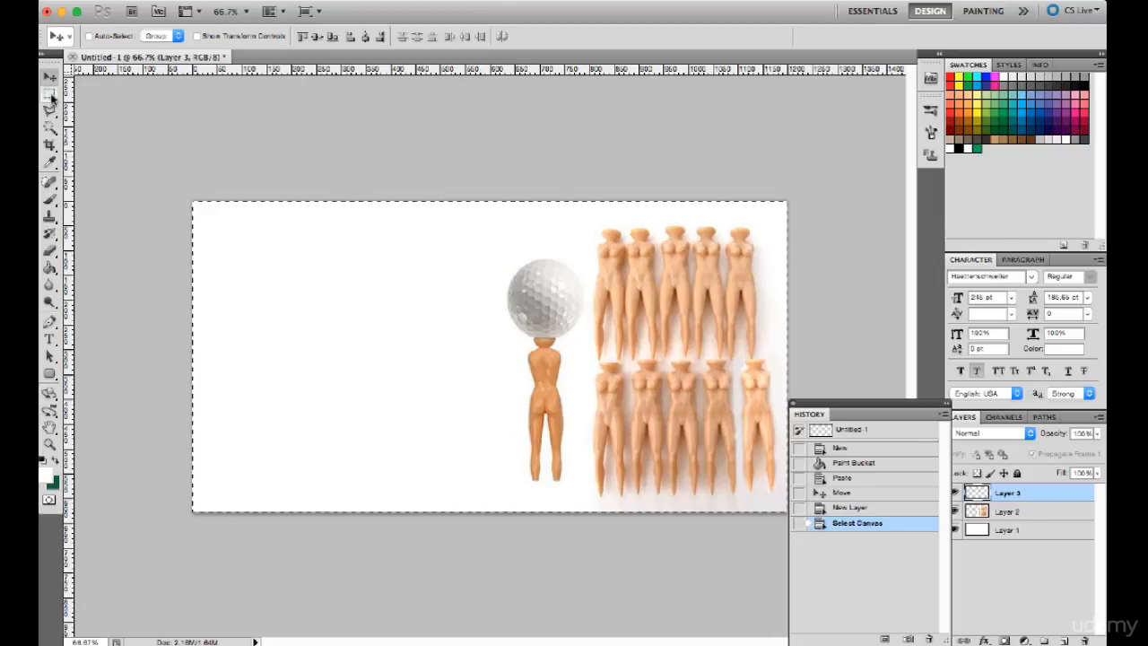
{"action": "left_click", "coordinate": [186, 1]}
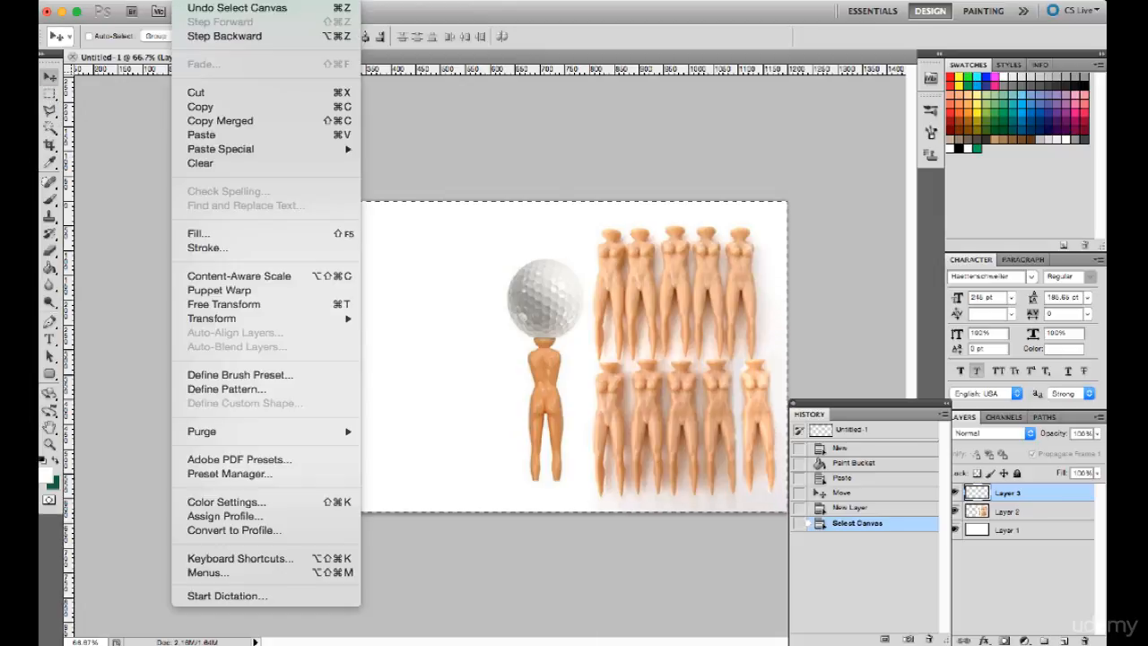
{"action": "left_click", "coordinate": [199, 248]}
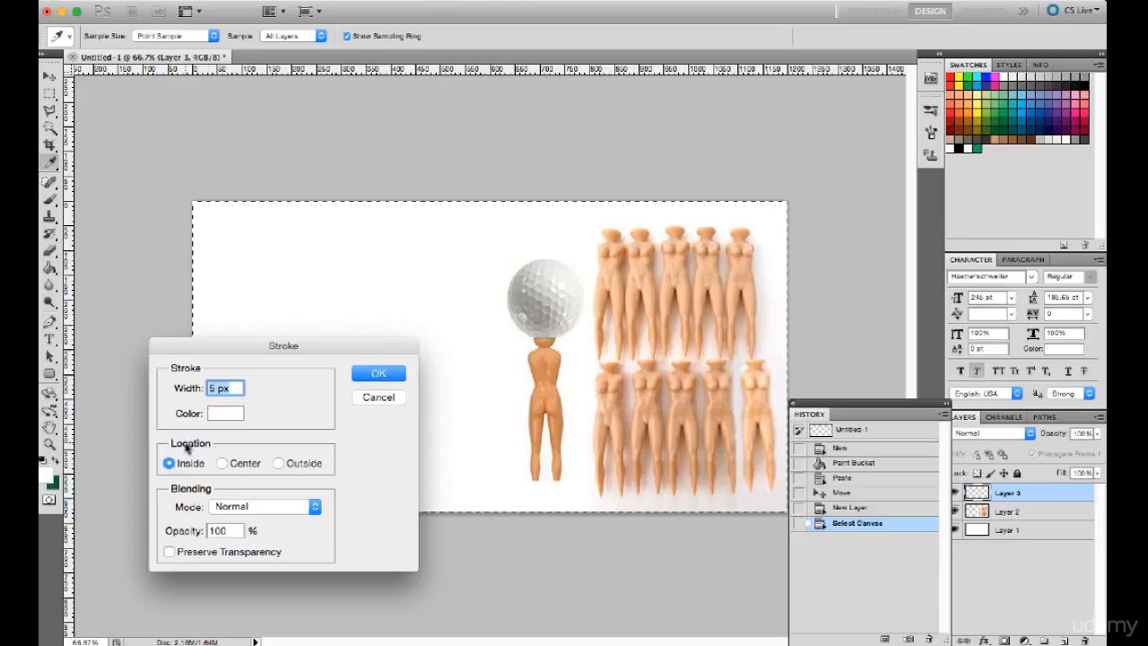
{"action": "left_click", "coordinate": [217, 413]}
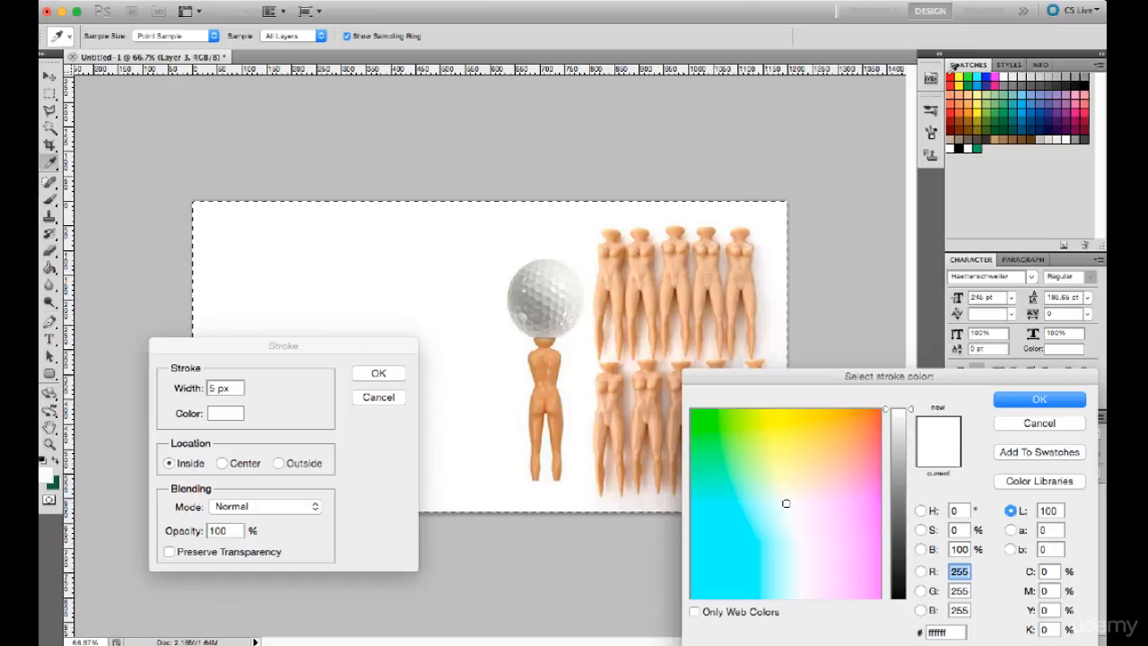
{"action": "left_click", "coordinate": [951, 77]}
{"action": "left_click", "coordinate": [1026, 399]}
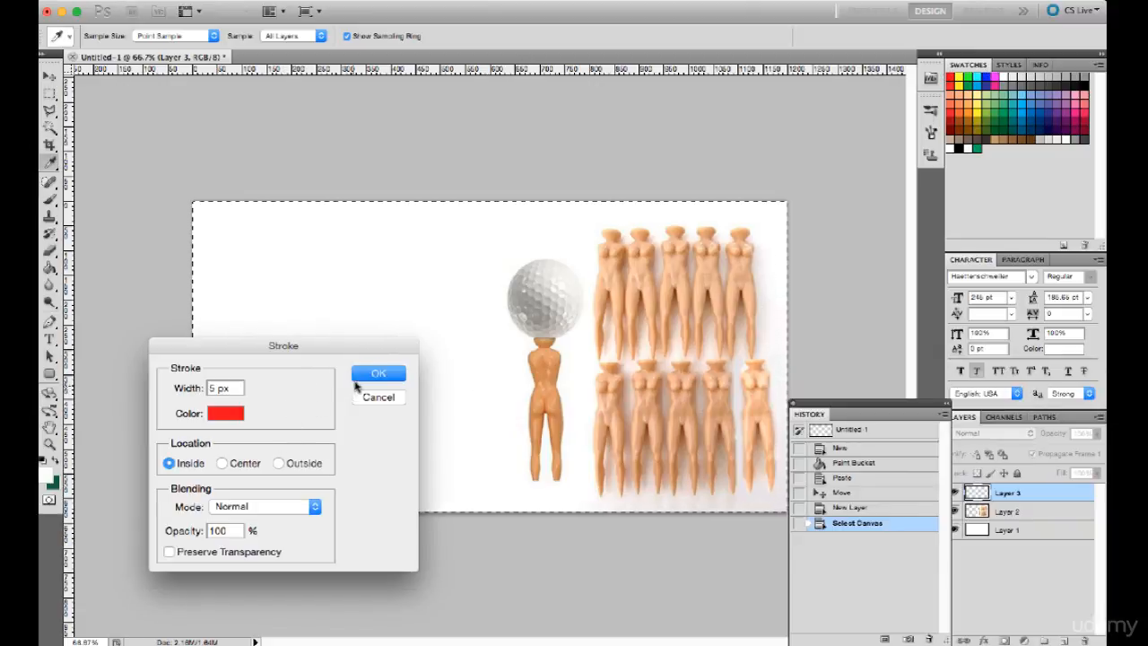
{"action": "left_click", "coordinate": [393, 374]}
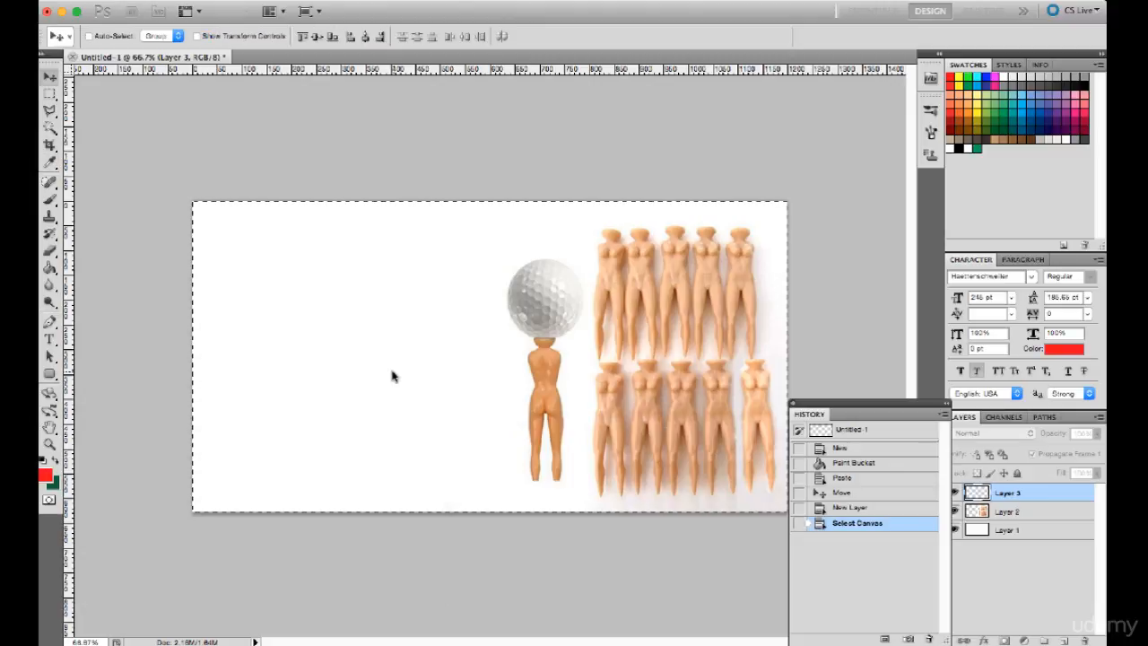
{"action": "key", "text": "ctrl+d"}
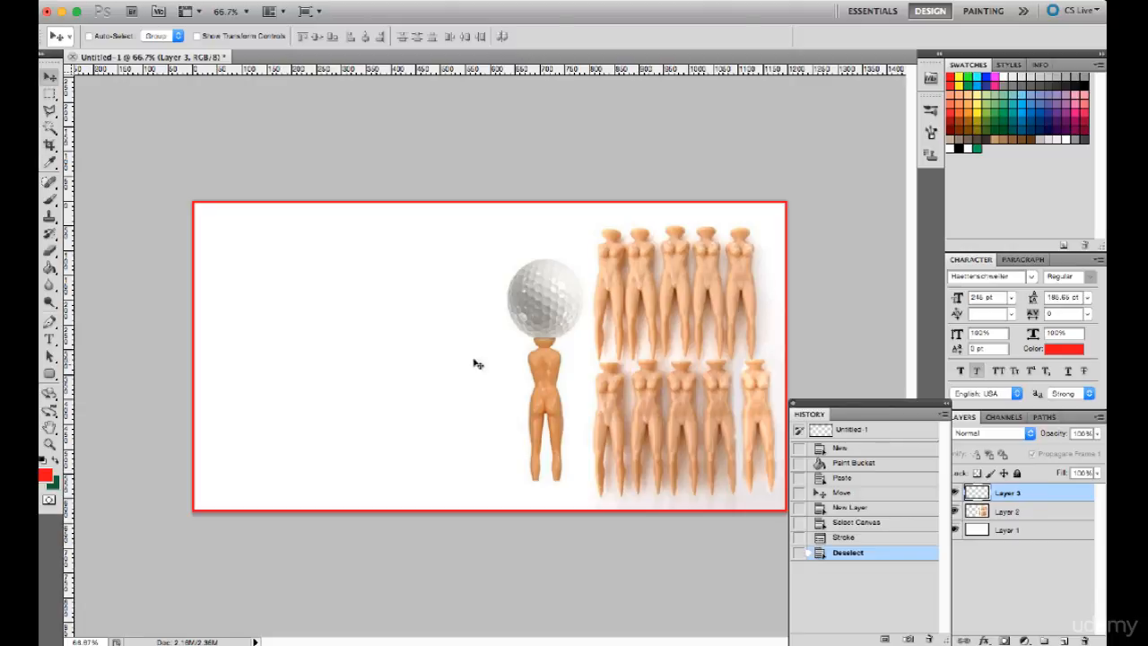
Add the text "Free!" and move it into the middle of the blank area beside the product image.
{"action": "key", "text": "t"}
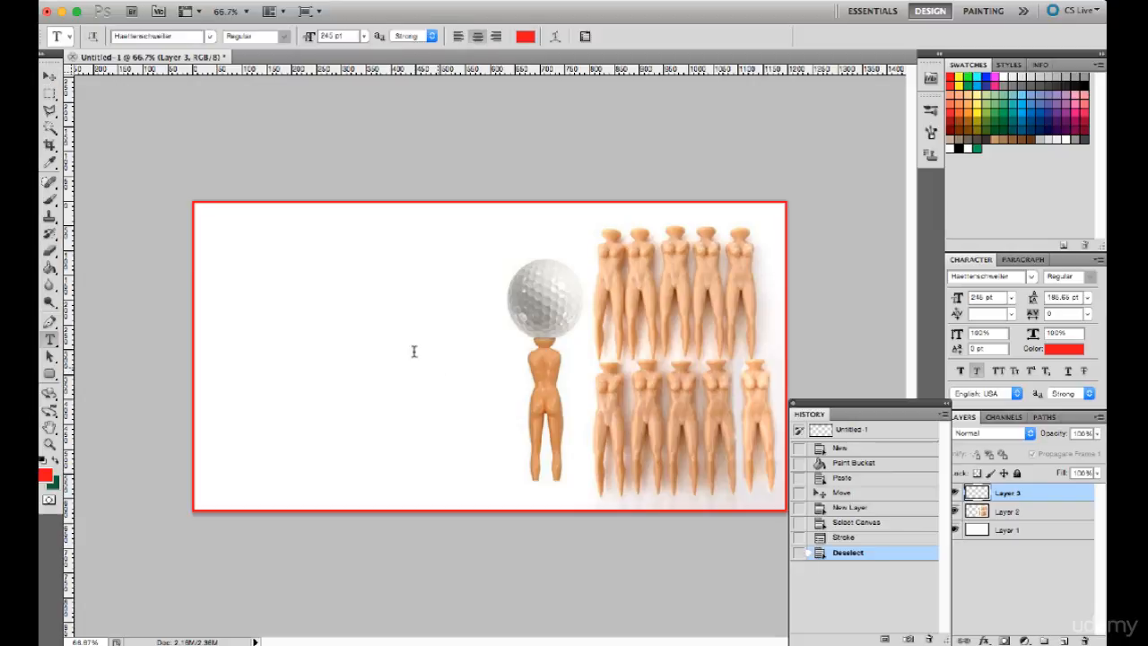
{"action": "left_click", "coordinate": [285, 324]}
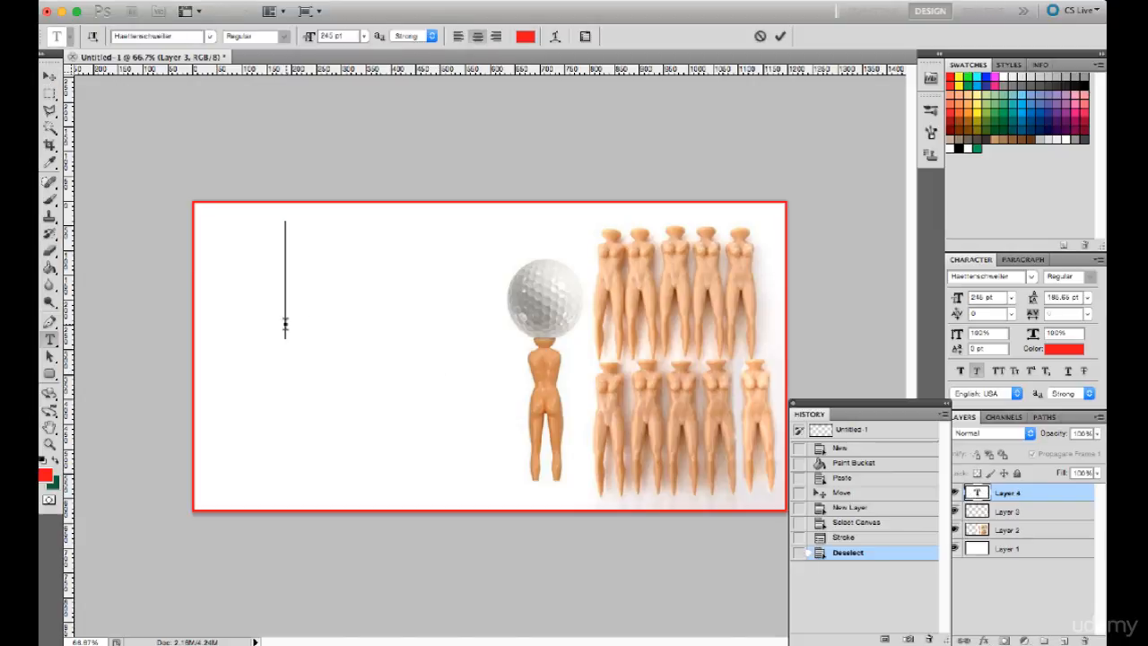
{"action": "type", "text": "Free"}
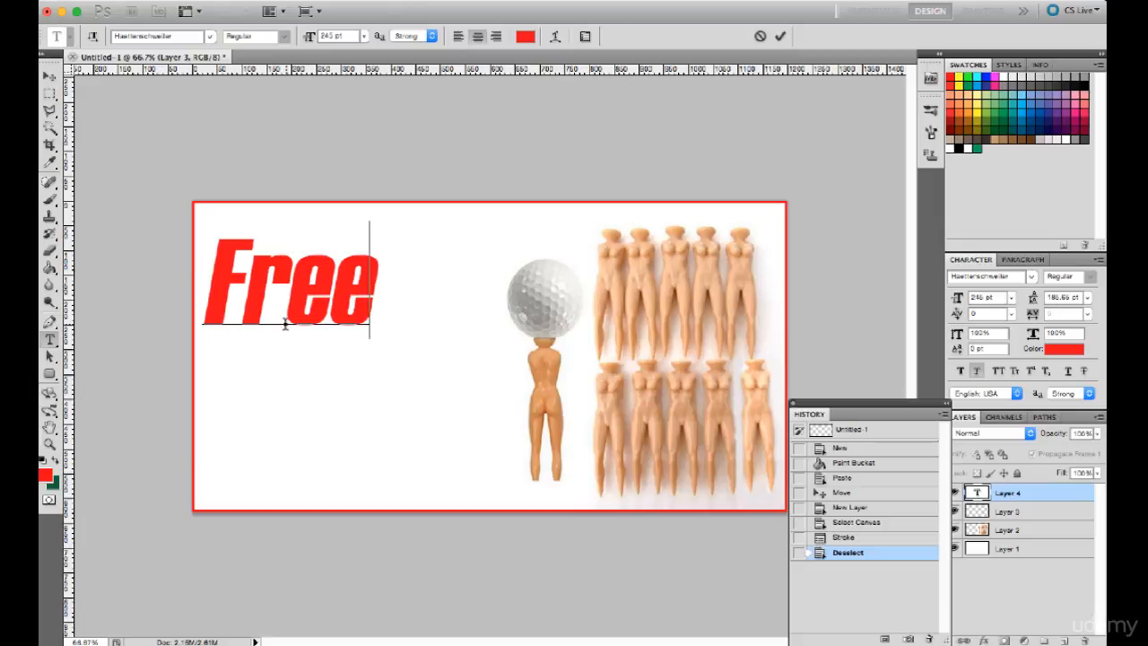
{"action": "type", "text": "!"}
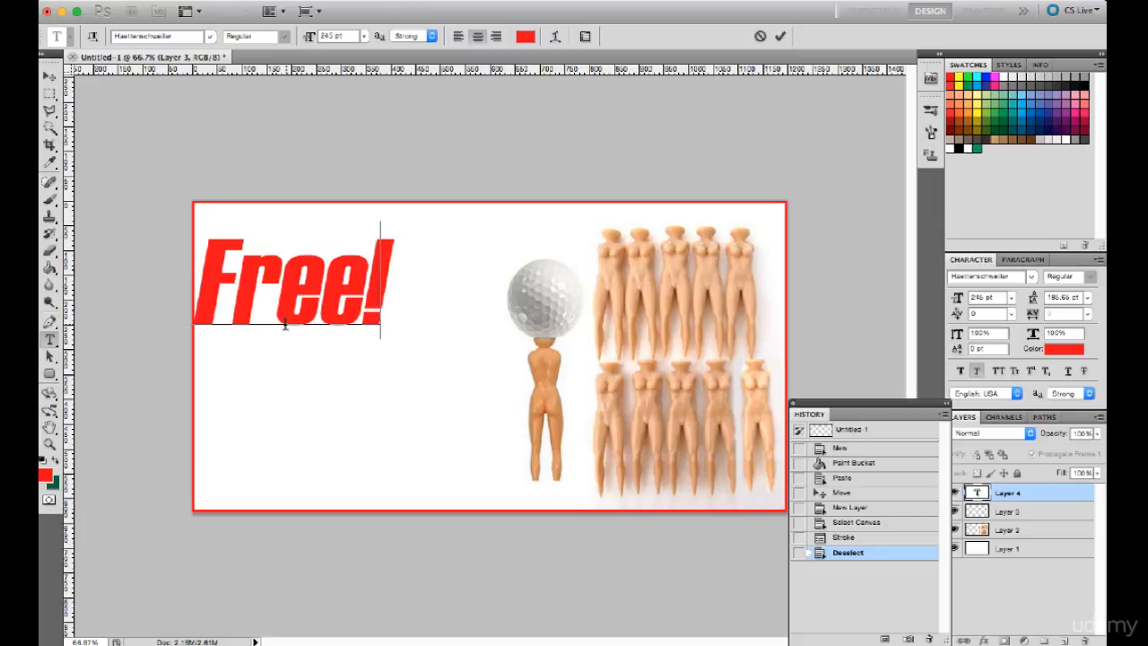
{"action": "left_click", "coordinate": [48, 78]}
{"action": "left_click_drag", "start_coordinate": [311, 303], "coordinate": [374, 350]}
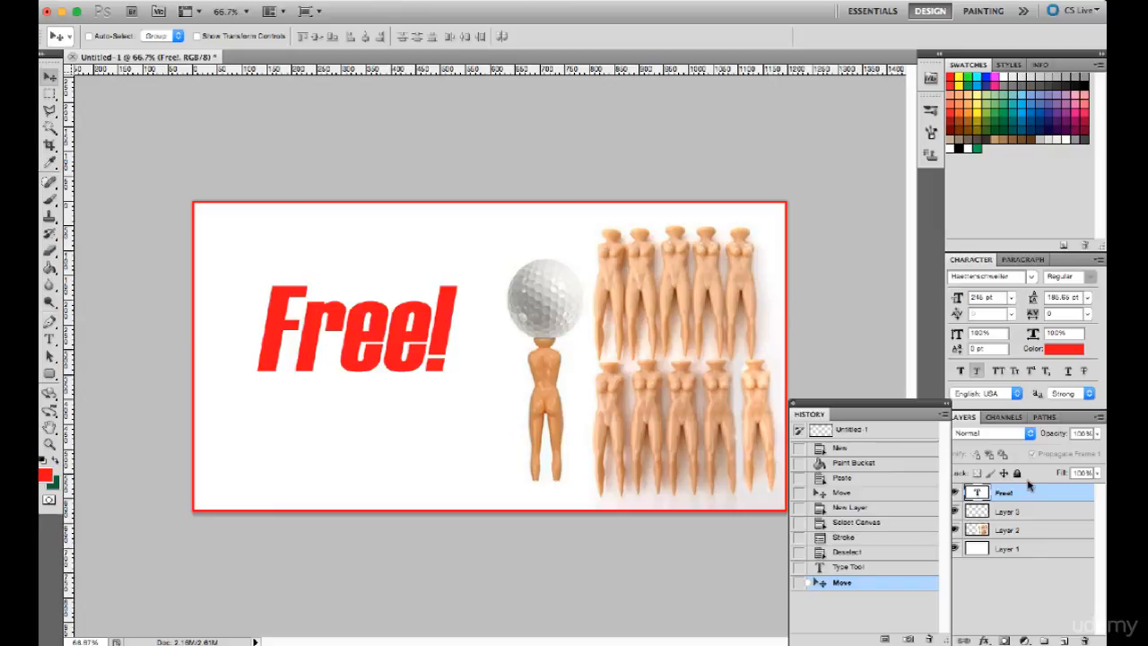
Change the "Free!" text colour to green 009f00.
{"action": "left_click", "coordinate": [1063, 349]}
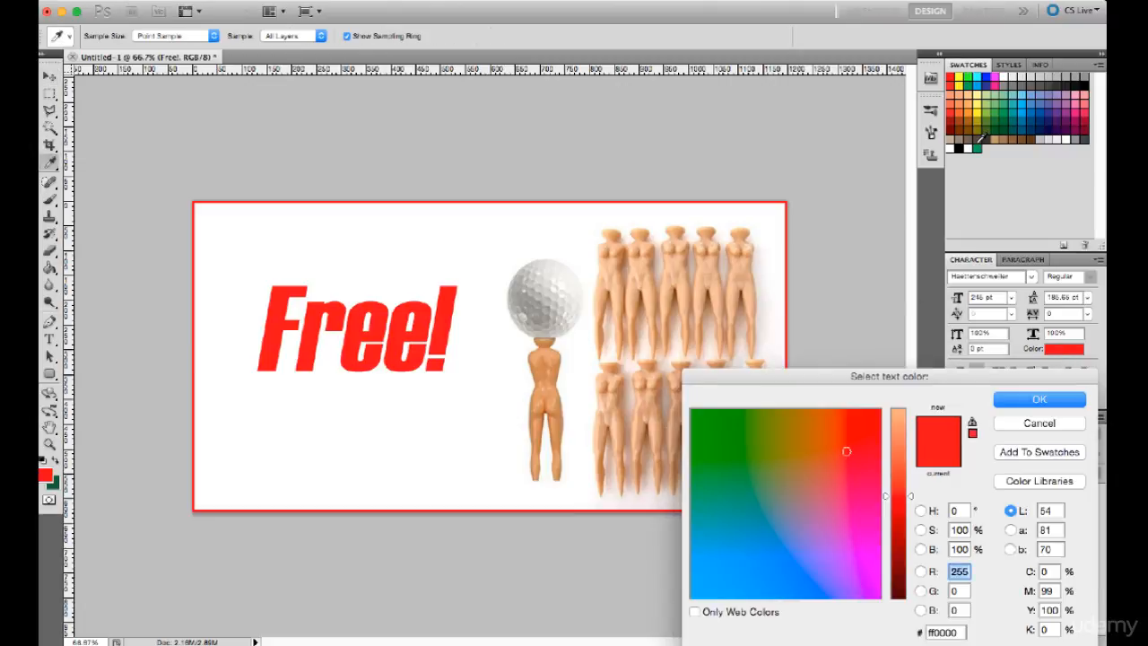
{"action": "left_click", "coordinate": [834, 457]}
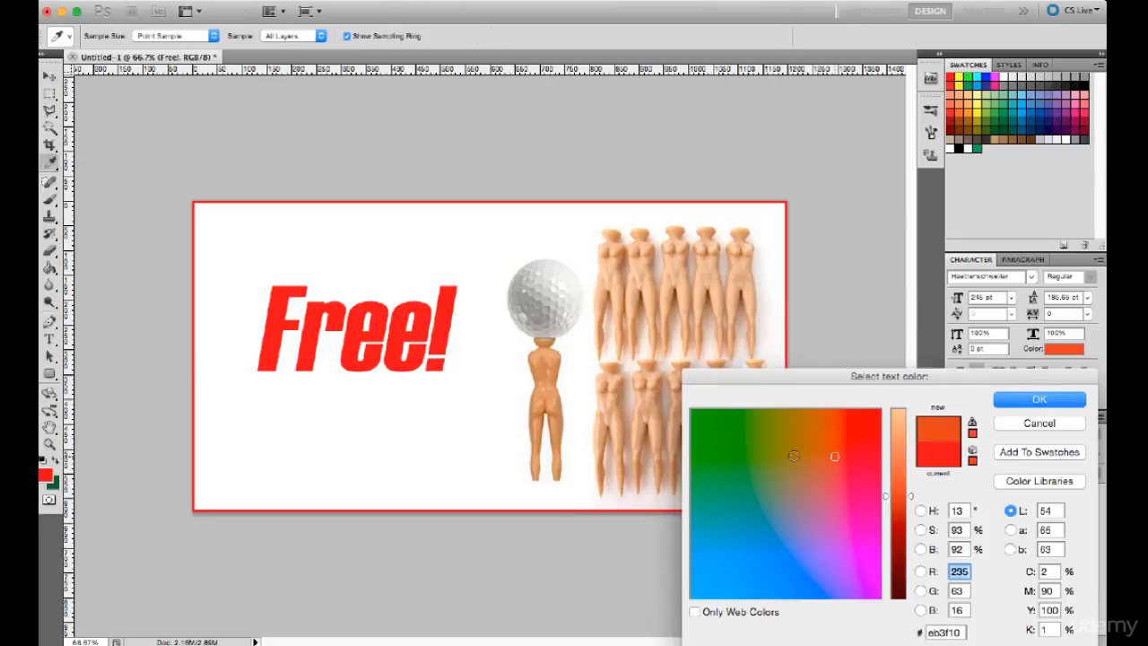
{"action": "left_click_drag", "start_coordinate": [793, 457], "coordinate": [724, 447]}
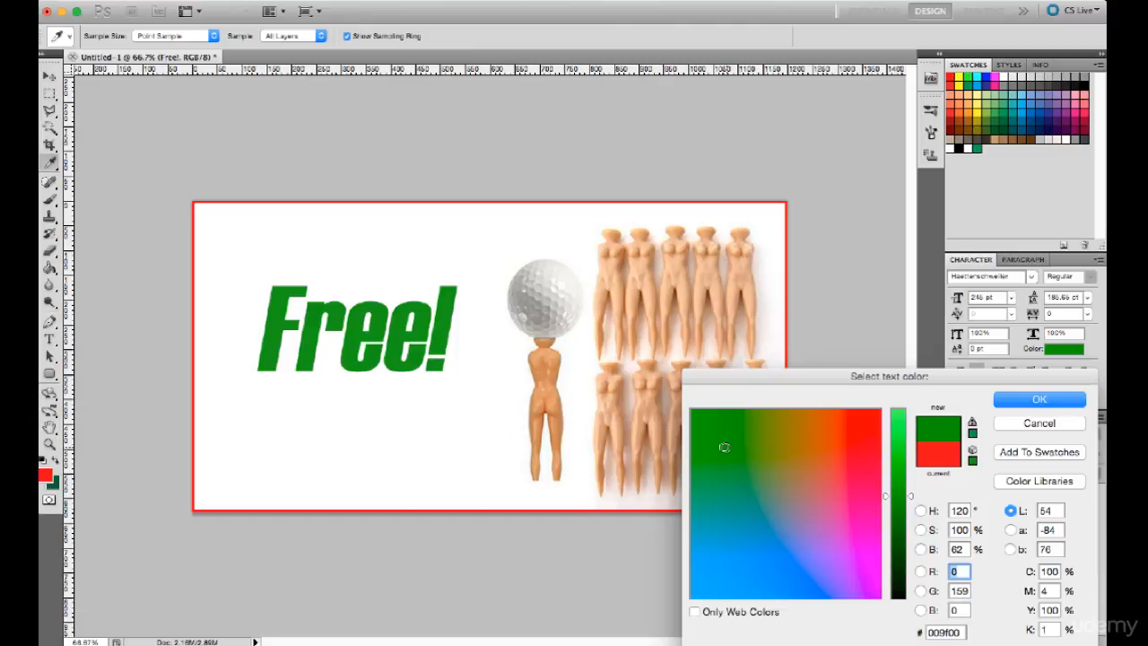
{"action": "left_click", "coordinate": [1038, 402]}
Scale the "Free!" text down to about 63% and shift it slightly up and to the left.
{"action": "key", "text": "ctrl+t"}
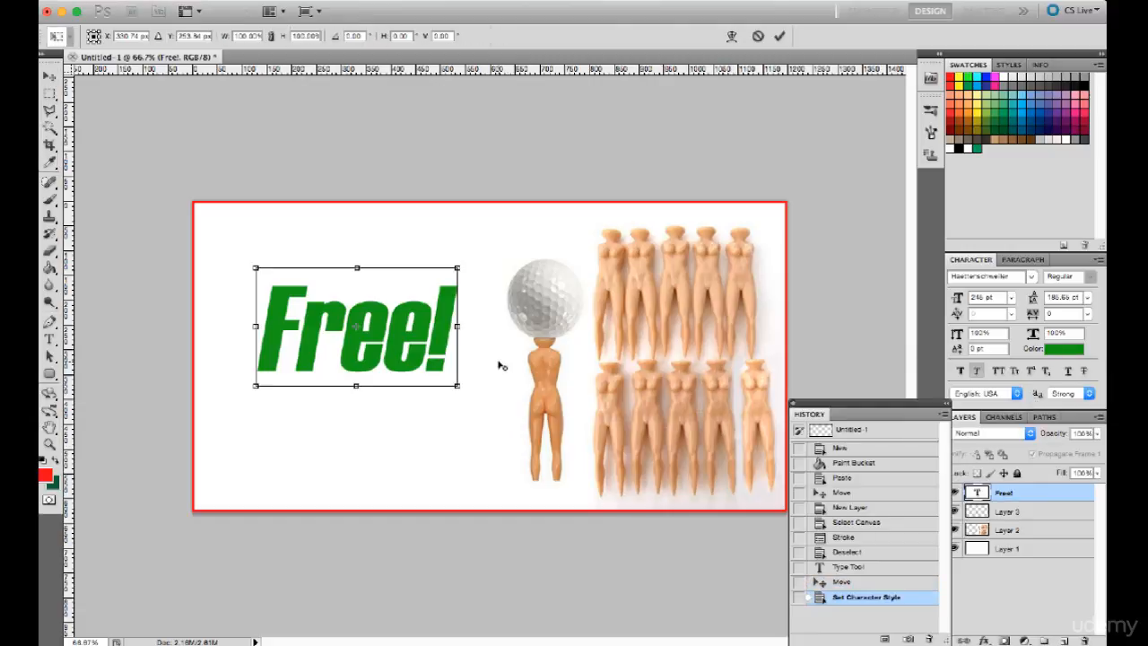
{"action": "left_click_drag", "start_coordinate": [458, 386], "coordinate": [423, 366]}
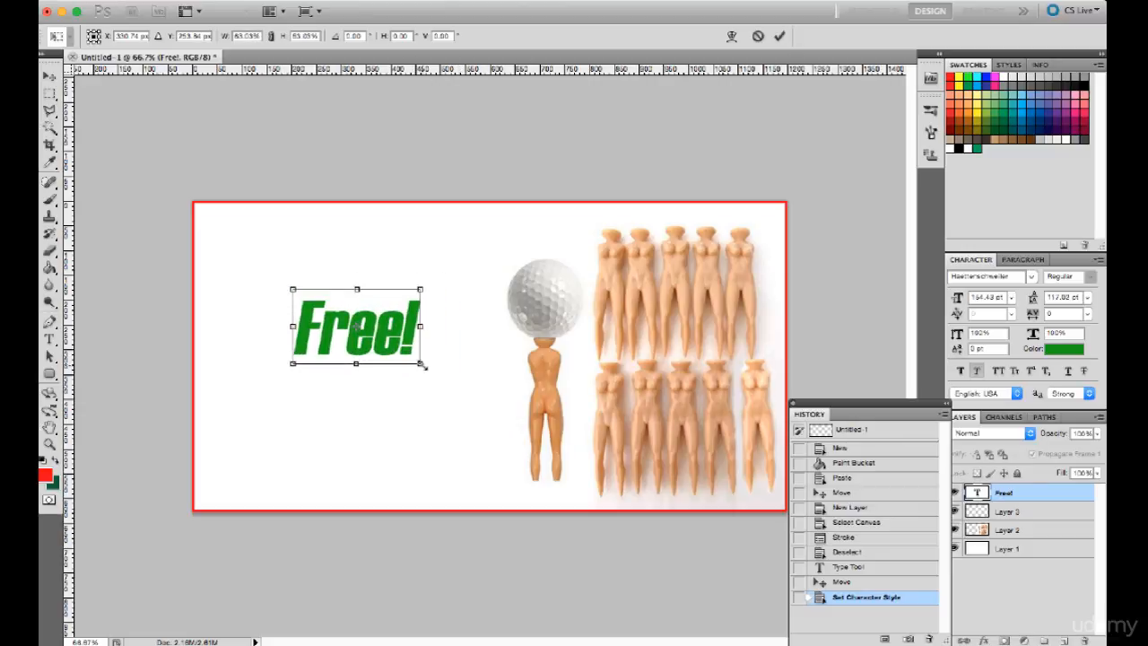
{"action": "key", "text": "Return"}
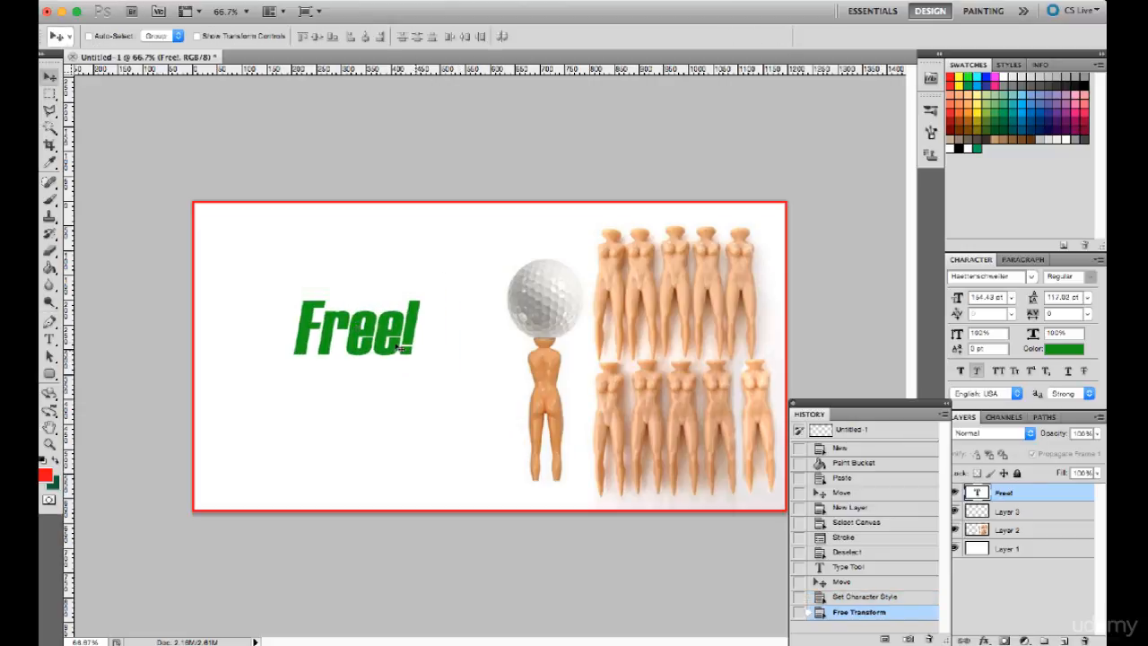
{"action": "left_click_drag", "start_coordinate": [396, 346], "coordinate": [381, 337]}
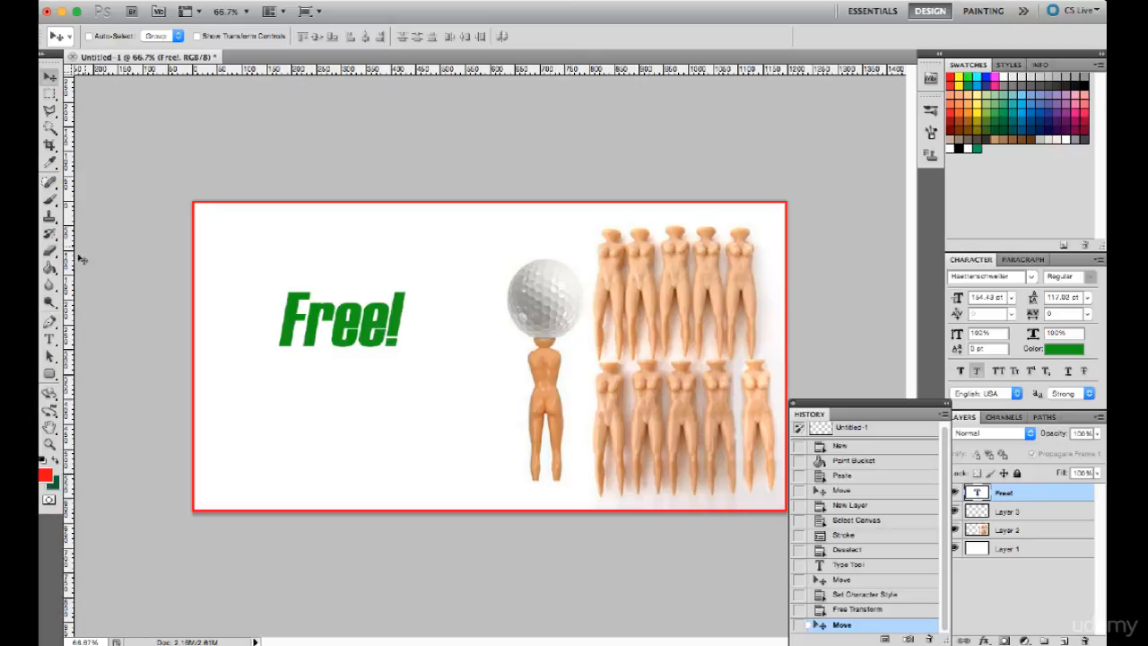
Add a vertical guide just before the golf ball and a horizontal guide slightly below mid-height, and move "Free!" up near the top border.
{"action": "left_click_drag", "start_coordinate": [73, 259], "coordinate": [503, 207]}
{"action": "left_click_drag", "start_coordinate": [473, 68], "coordinate": [380, 367]}
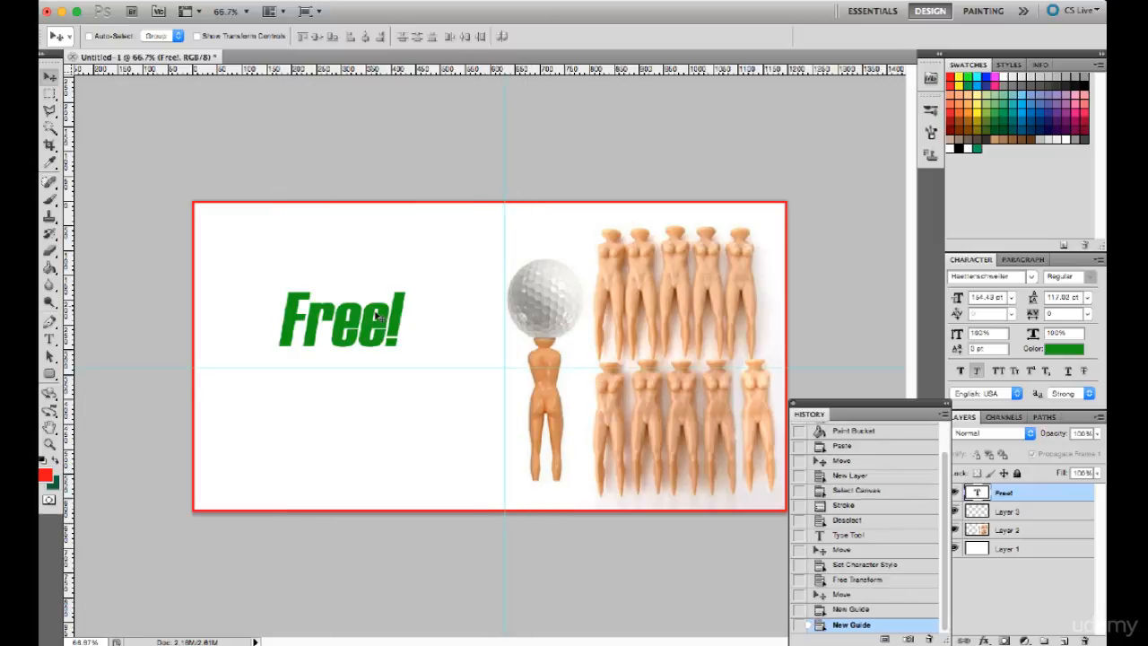
{"action": "right_click", "coordinate": [383, 325]}
{"action": "left_click", "coordinate": [395, 328]}
{"action": "left_click_drag", "start_coordinate": [383, 327], "coordinate": [379, 260]}
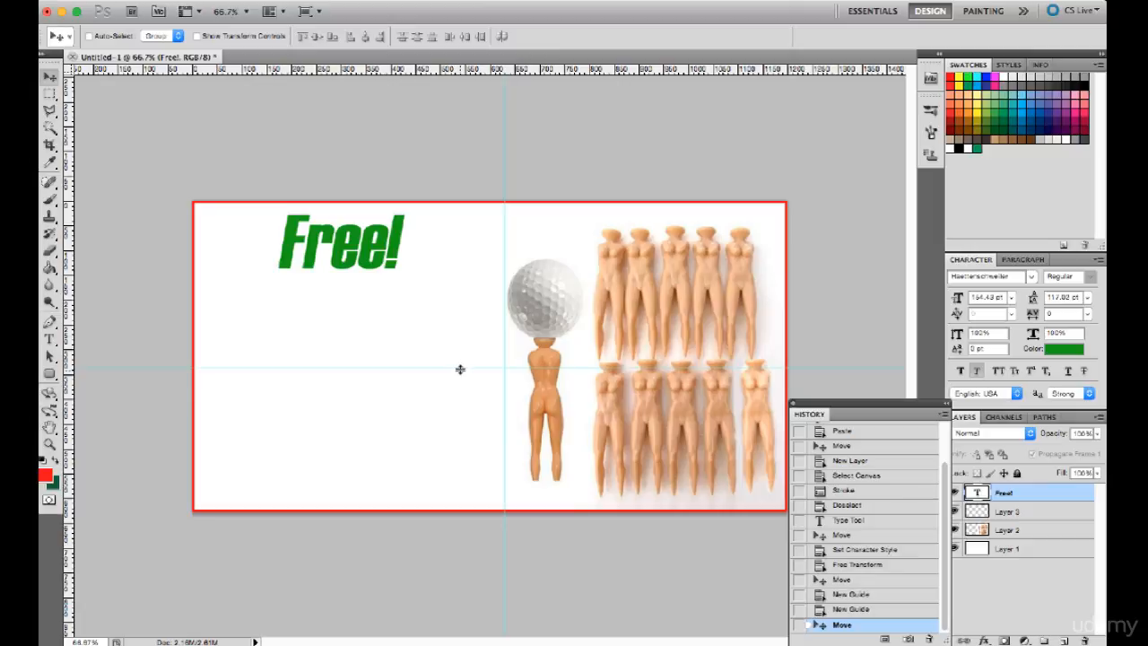
{"action": "left_click_drag", "start_coordinate": [460, 369], "coordinate": [461, 367]}
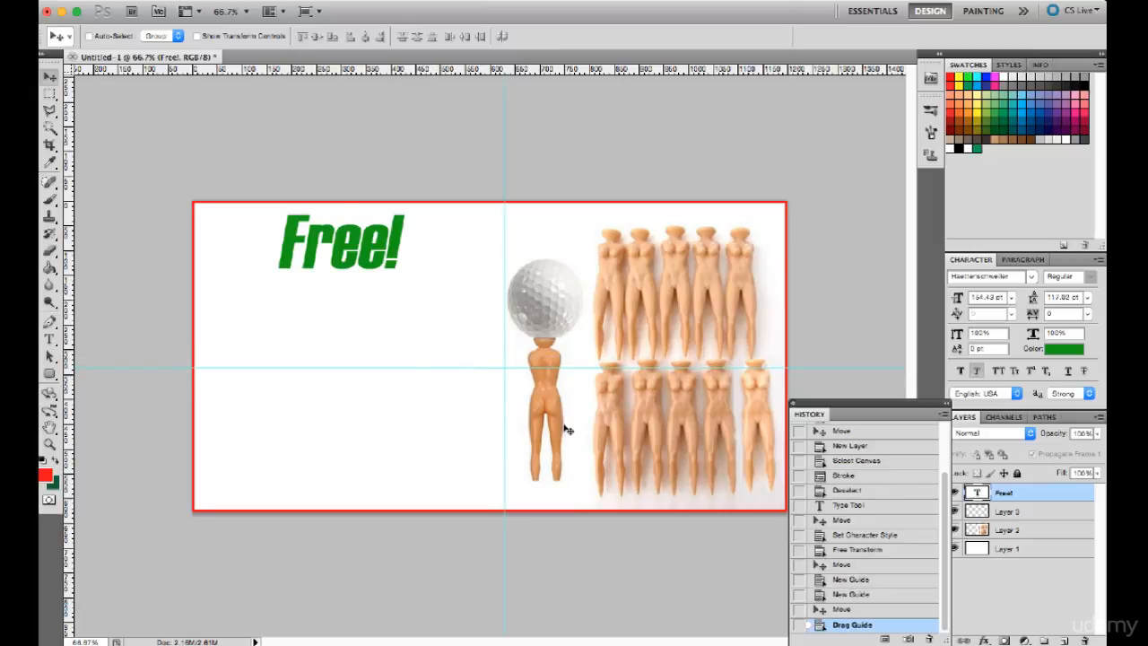
Add a new text layer reading "Just Pay Shipping" starting just below the "Free!" text.
{"action": "key", "text": "t"}
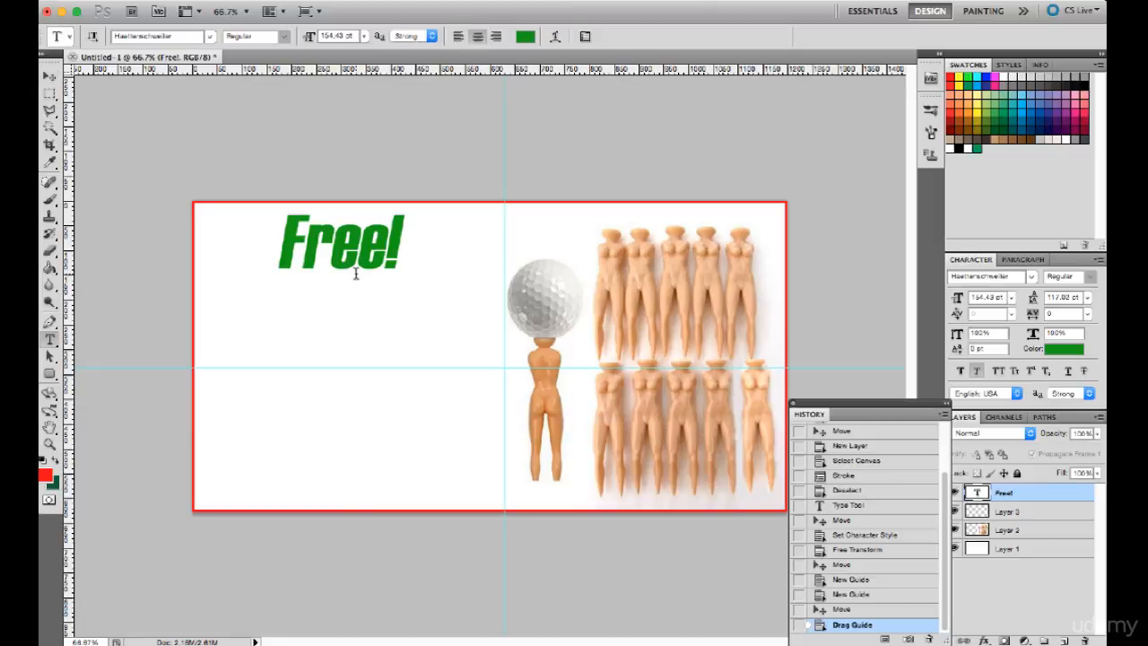
{"action": "left_click", "coordinate": [334, 300]}
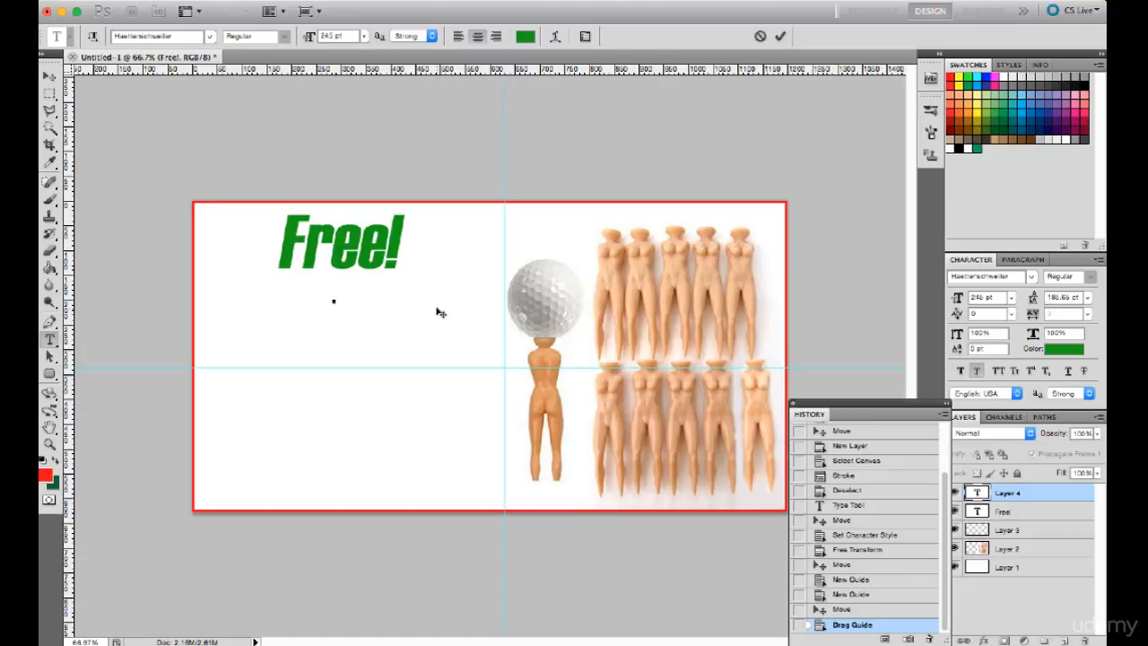
{"action": "type", "text": "Just P"}
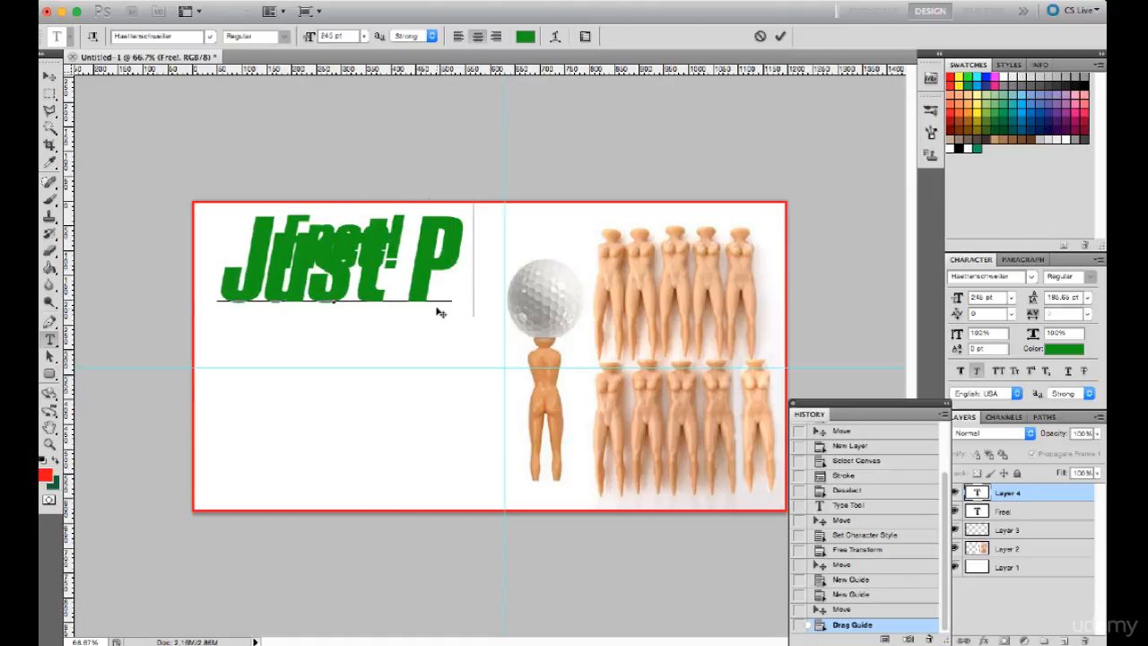
{"action": "type", "text": "ay Shipping"}
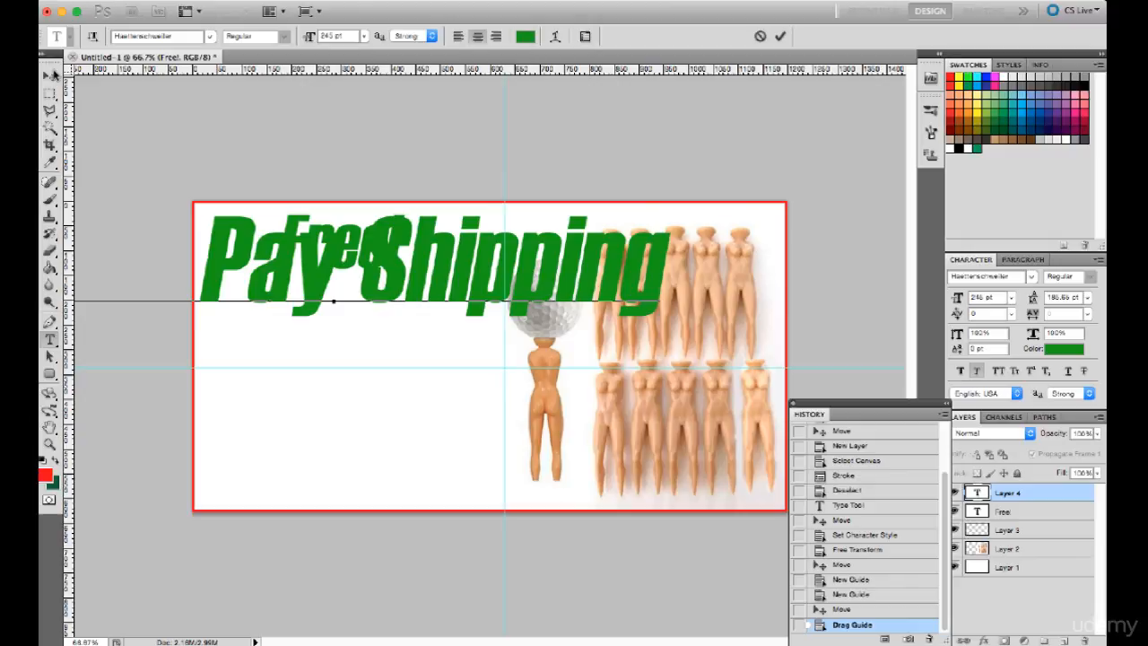
{"action": "left_click", "coordinate": [50, 76]}
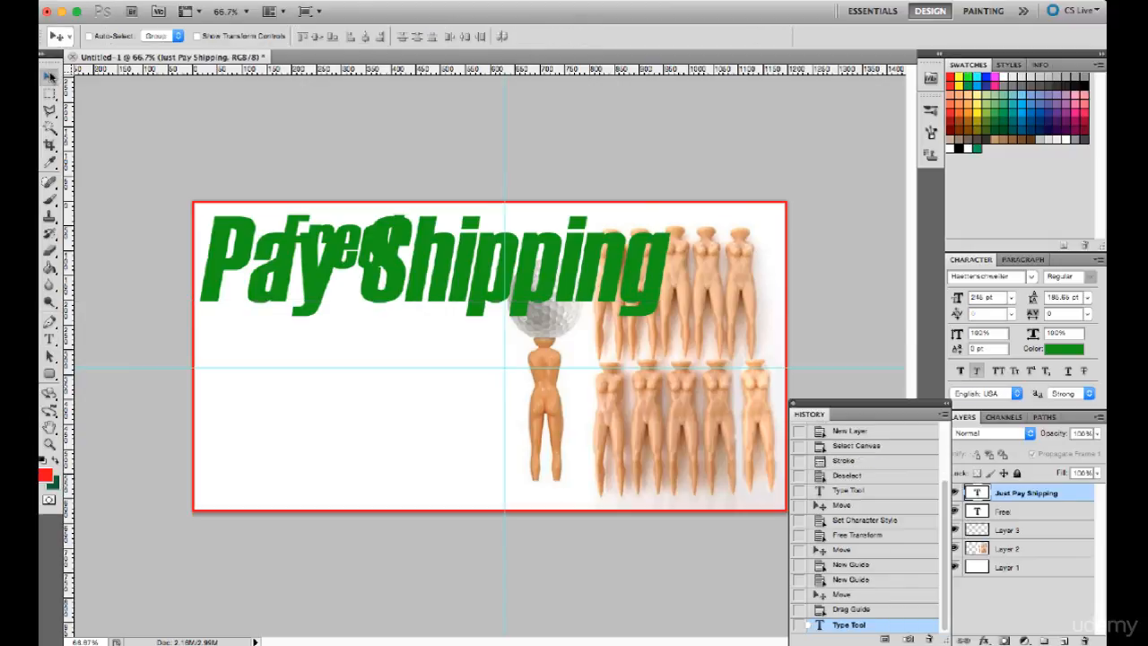
Set the "Just Pay Shipping" text to 30 pt with faux bold and the Hurme Geometric Sans 3 font.
{"action": "left_click", "coordinate": [1011, 297]}
{"action": "left_click", "coordinate": [994, 404]}
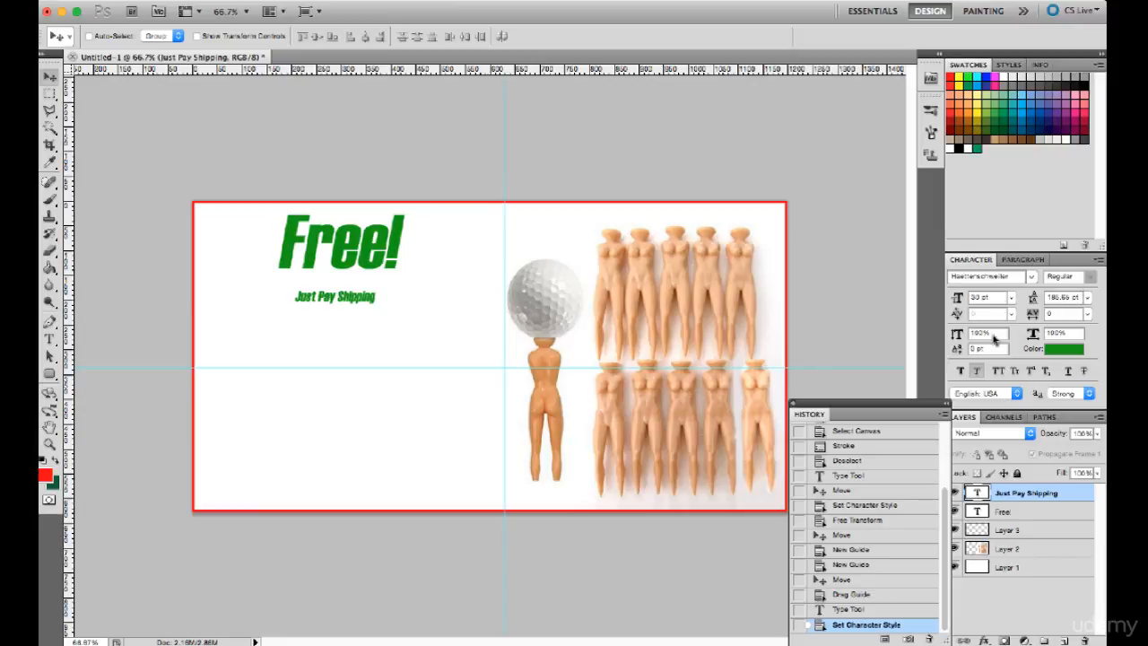
{"action": "left_click", "coordinate": [961, 371]}
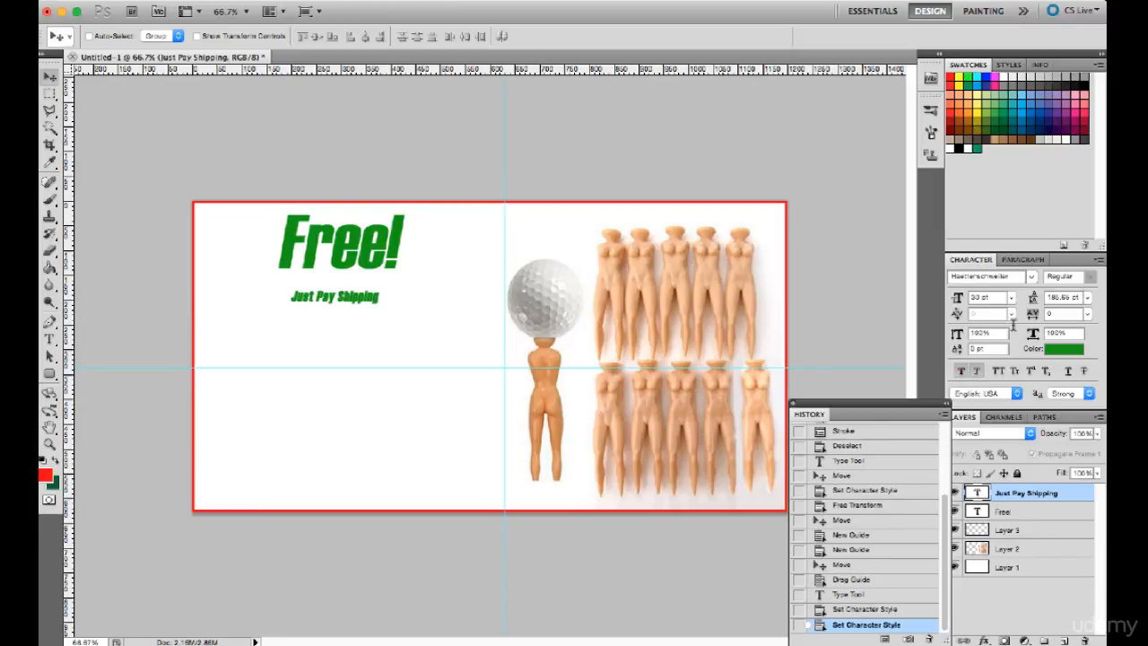
{"action": "left_click", "coordinate": [1030, 277]}
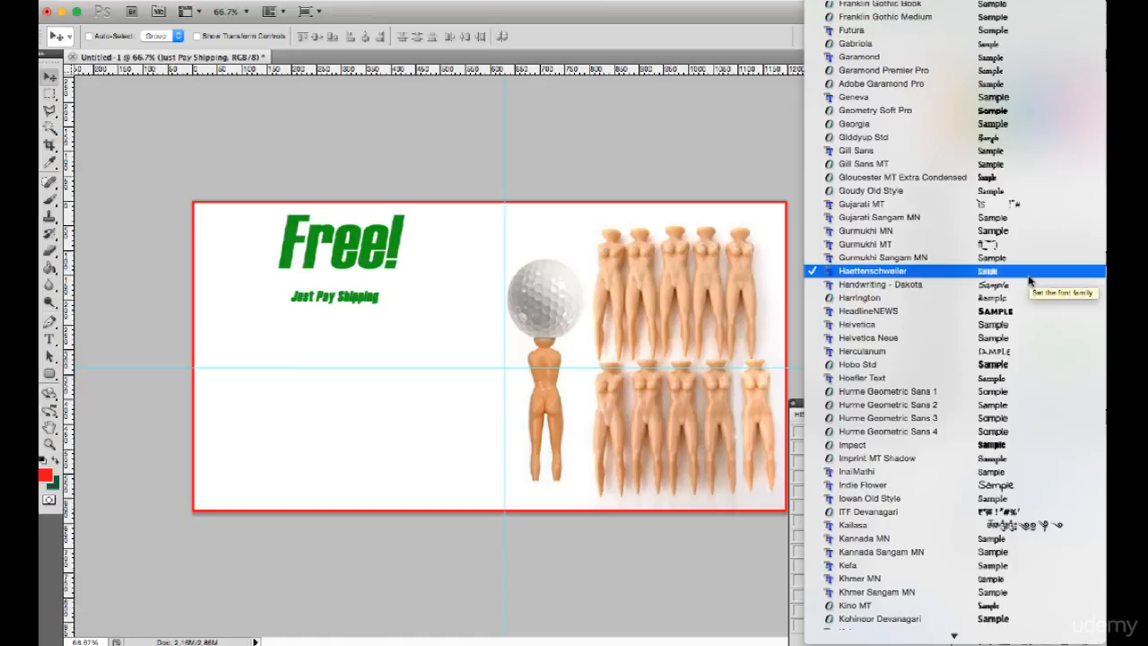
{"action": "scroll", "coordinate": [1030, 281], "scroll_direction": "down", "scroll_amount": 10}
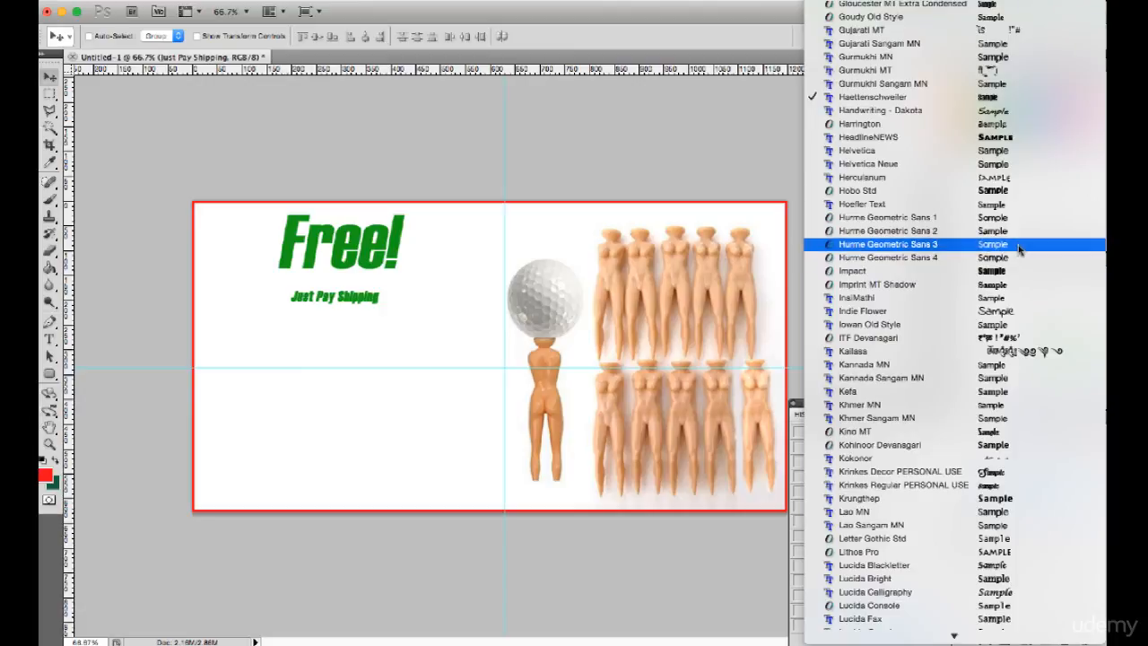
{"action": "left_click", "coordinate": [1020, 246]}
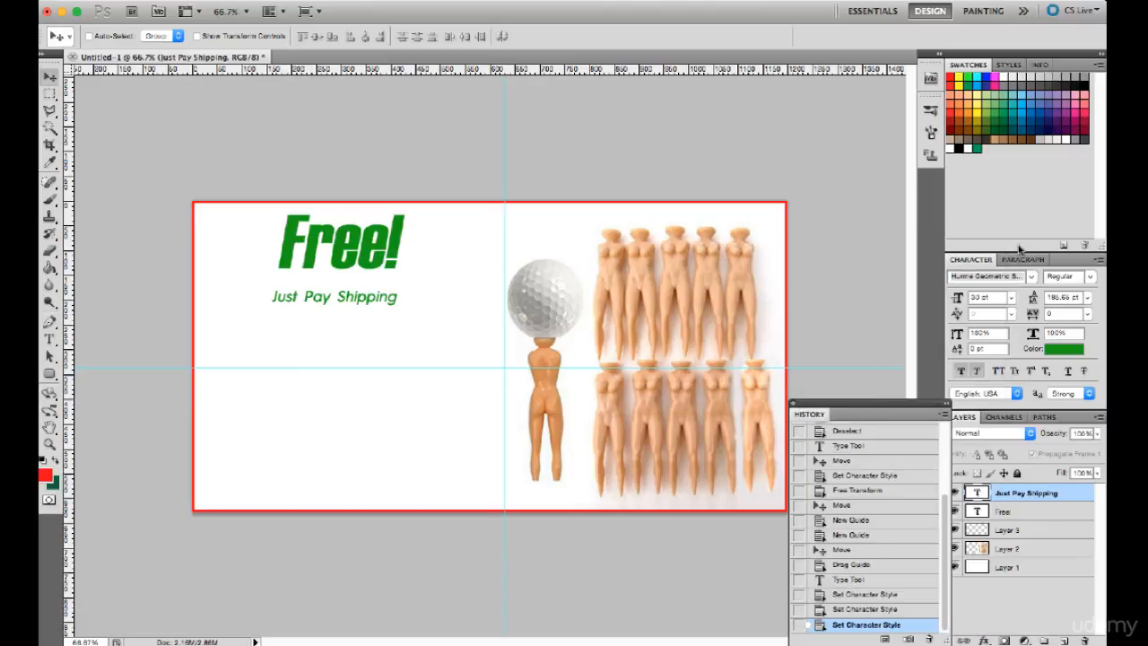
Enlarge the "Just Pay Shipping" text to 48 pt and place it directly beneath "Free!".
{"action": "left_click_drag", "start_coordinate": [383, 300], "coordinate": [390, 348]}
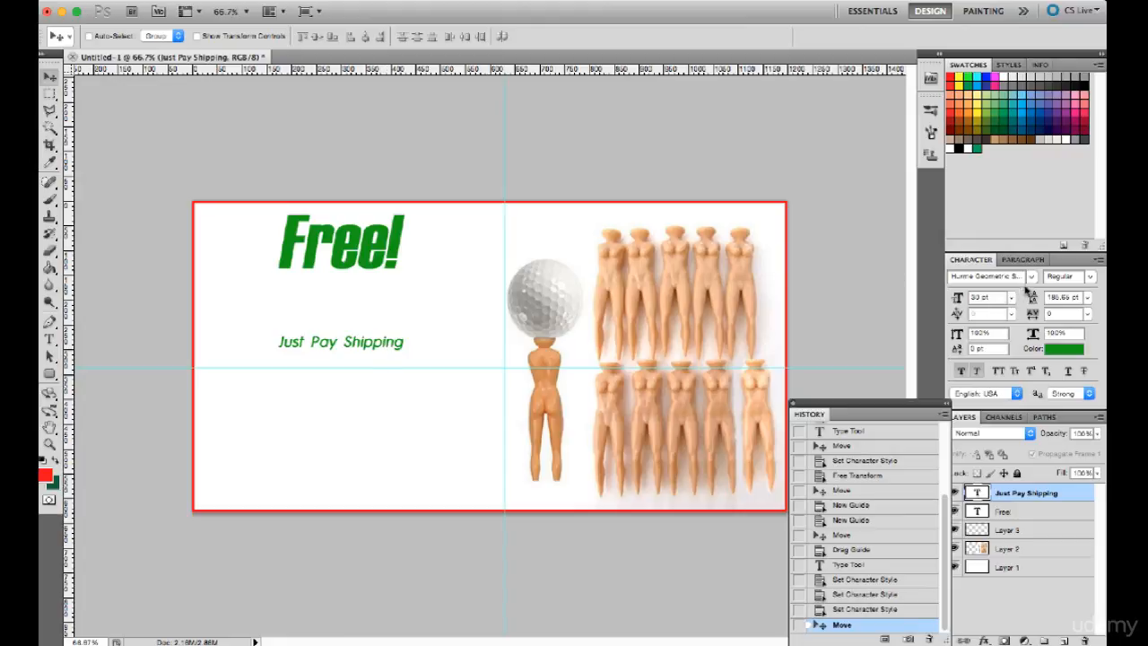
{"action": "left_click", "coordinate": [1086, 299]}
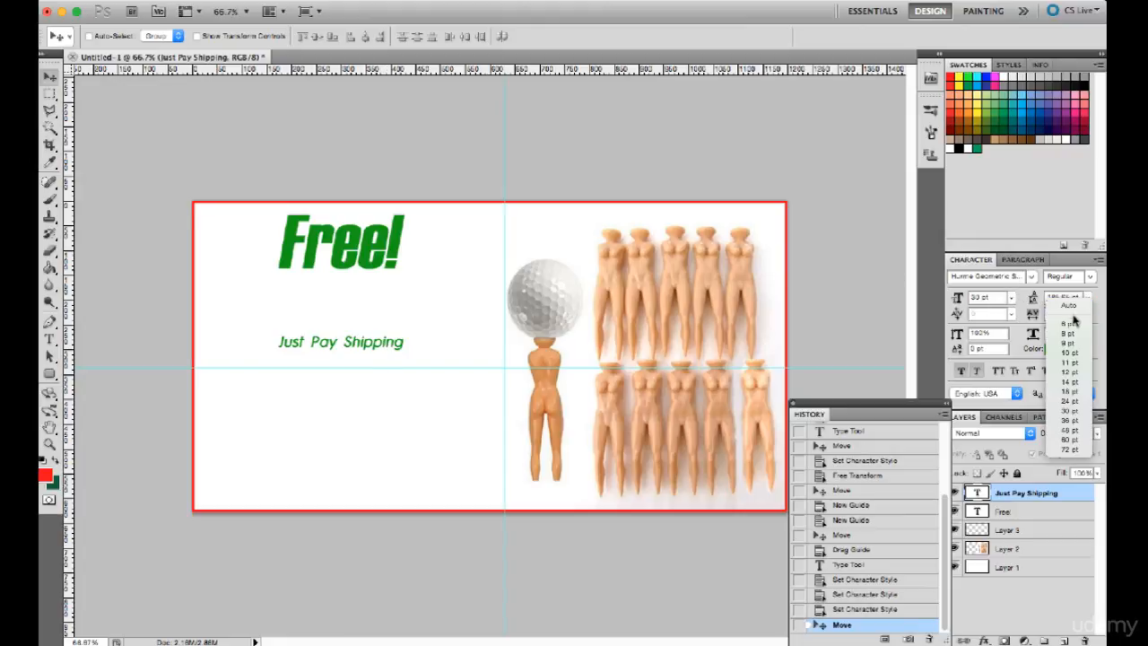
{"action": "left_click", "coordinate": [1094, 298]}
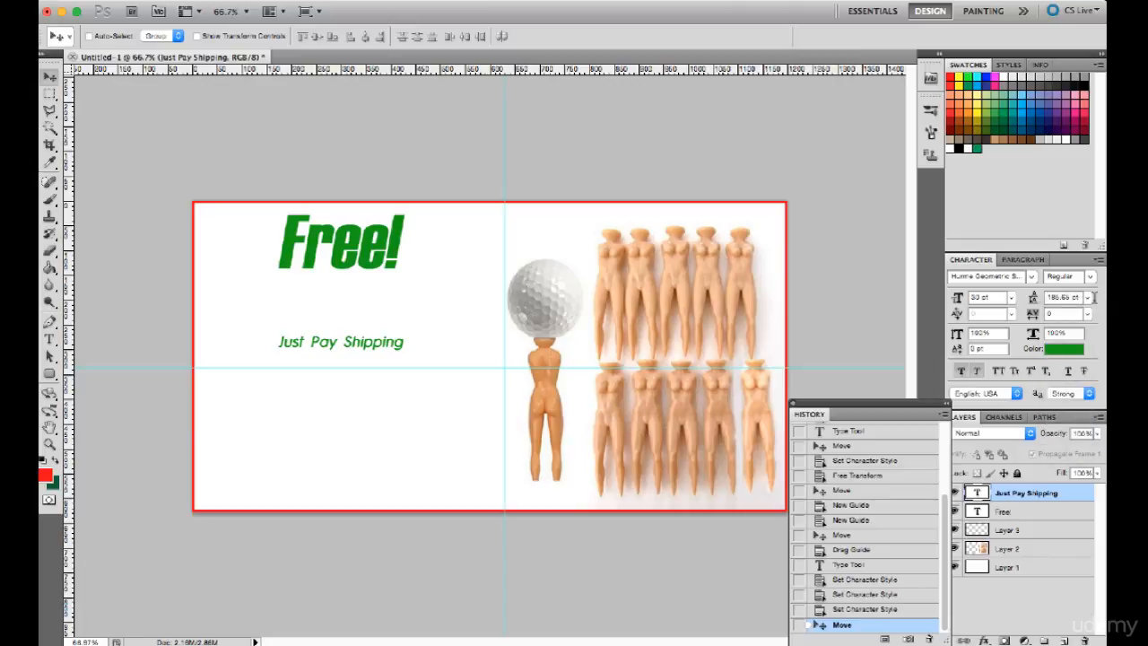
{"action": "left_click", "coordinate": [1010, 298]}
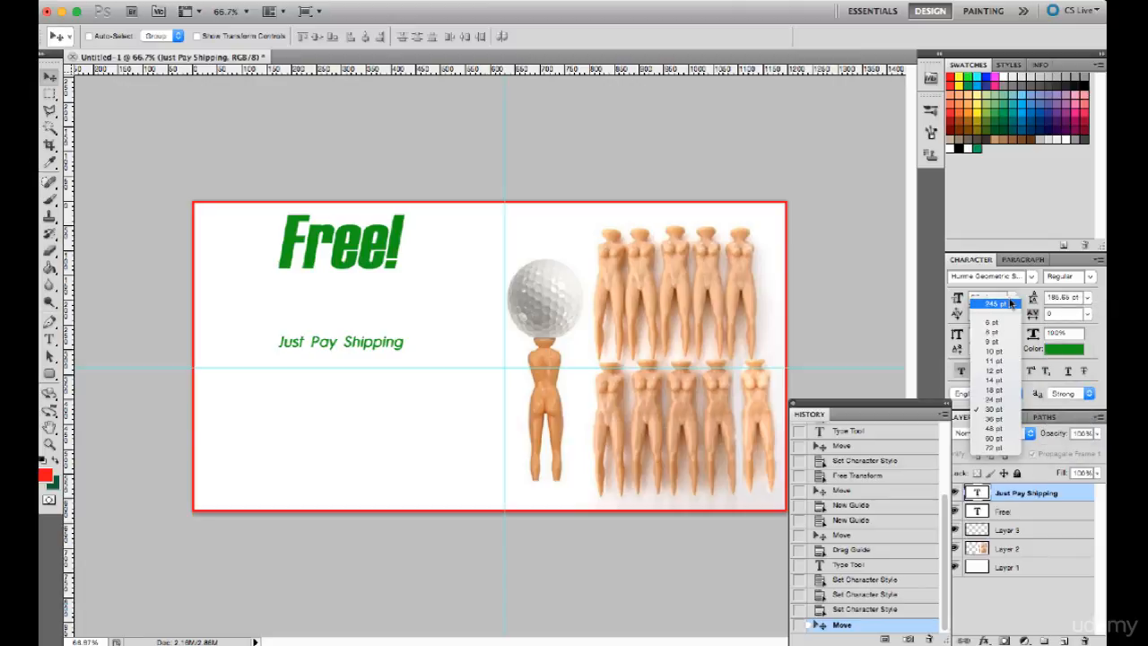
{"action": "left_click", "coordinate": [991, 435]}
{"action": "left_click_drag", "start_coordinate": [388, 345], "coordinate": [391, 309]}
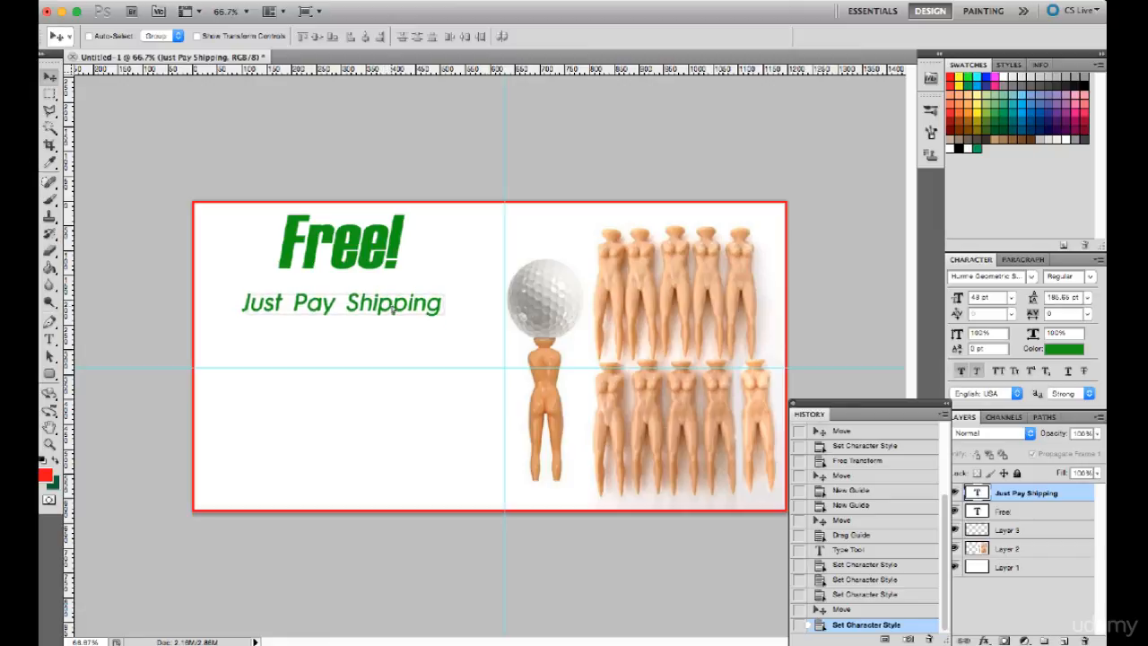
Scale the "Free!" text up to about 131% and shift it slightly down to sit just above "Just Pay Shipping".
{"action": "right_click", "coordinate": [370, 267]}
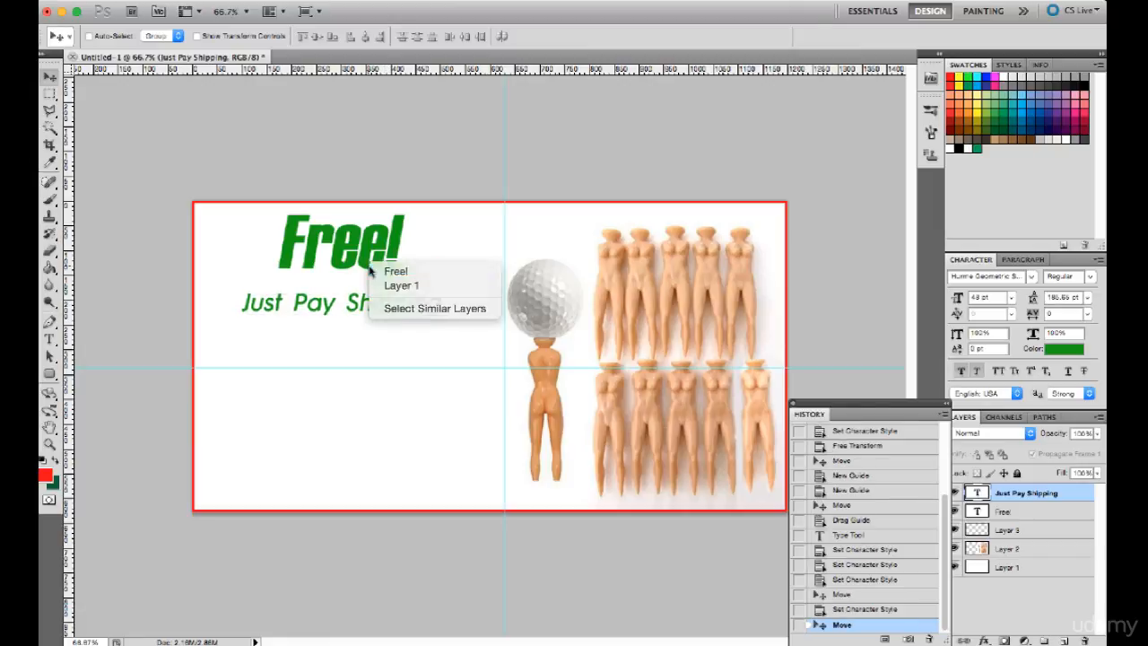
{"action": "left_click", "coordinate": [385, 268]}
{"action": "key", "text": "ctrl+t"}
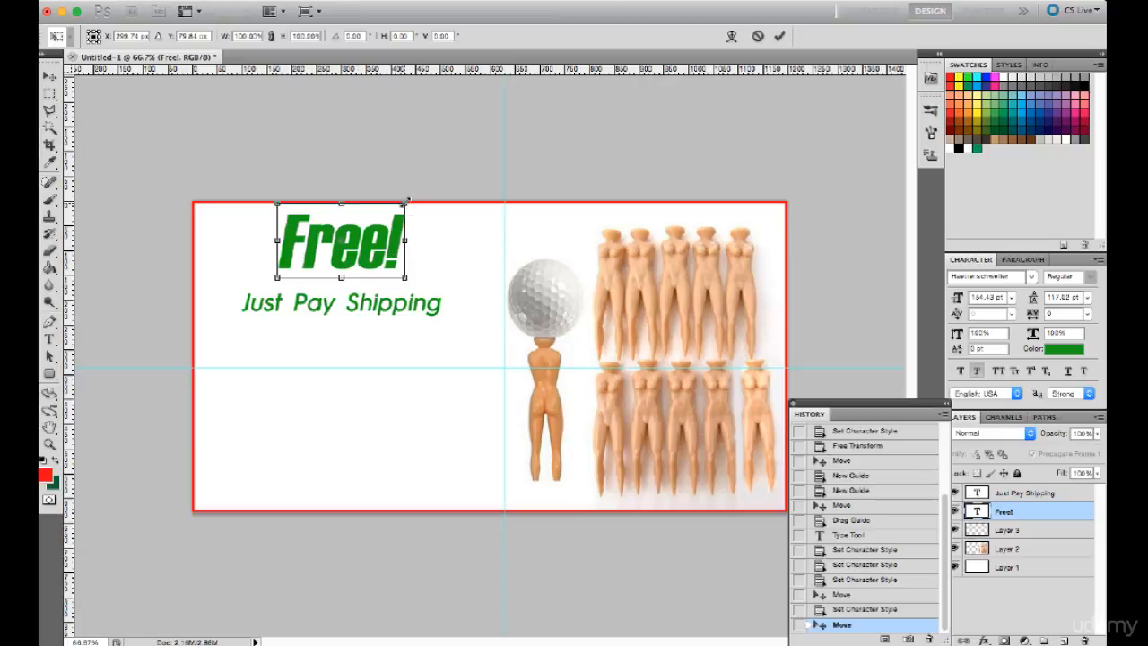
{"action": "left_click_drag", "start_coordinate": [408, 200], "coordinate": [423, 207]}
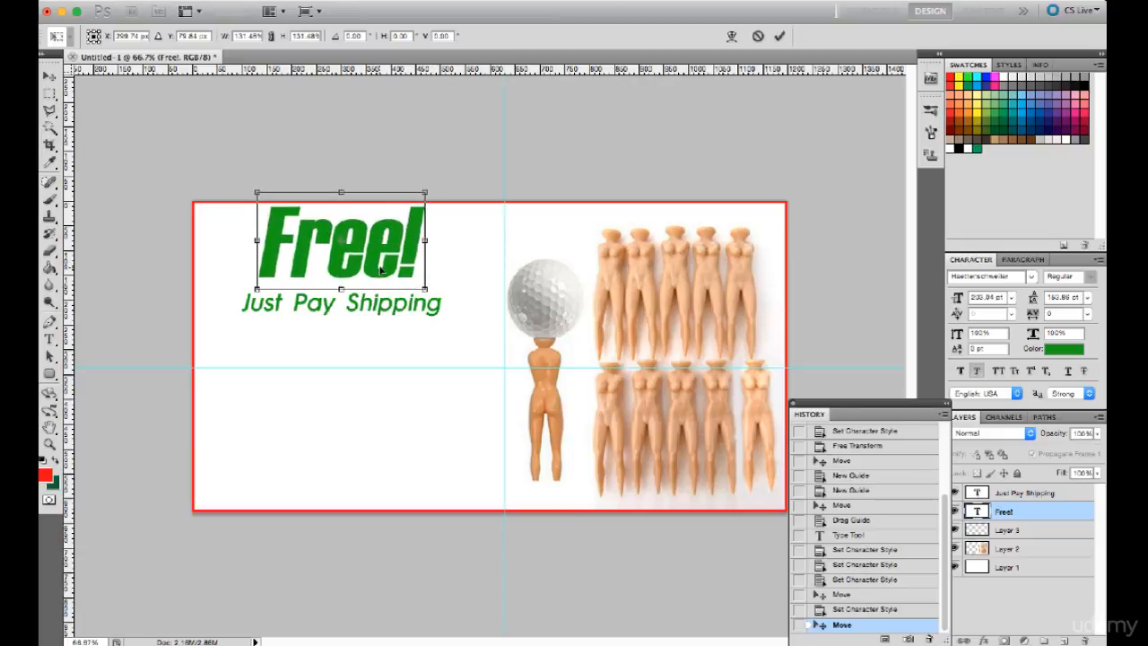
{"action": "left_click_drag", "start_coordinate": [380, 271], "coordinate": [380, 280]}
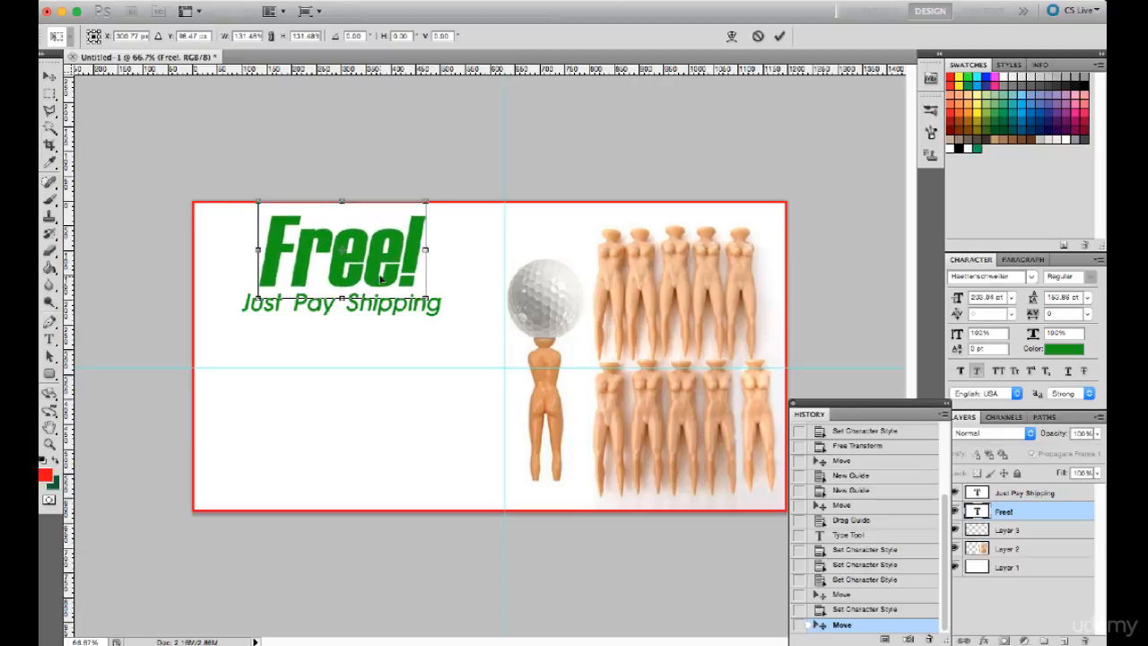
{"action": "key", "text": "Return"}
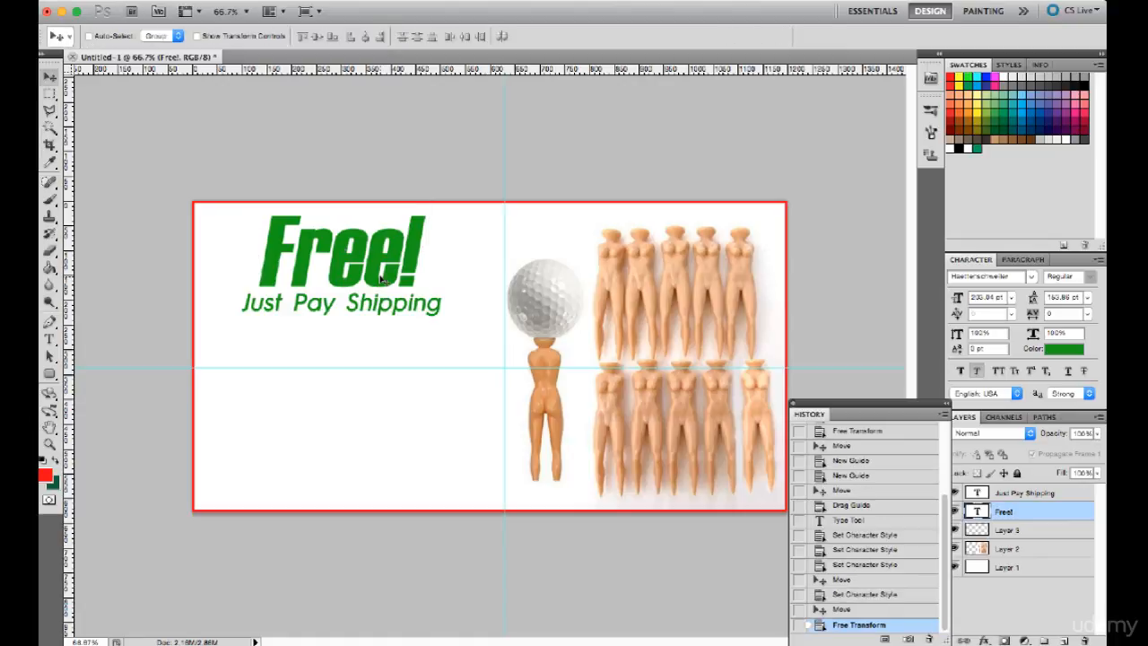
Lower "Just Pay Shipping" slightly, and shift both text layers together a little down and towards the product image.
{"action": "right_click", "coordinate": [422, 308]}
{"action": "left_click", "coordinate": [426, 311]}
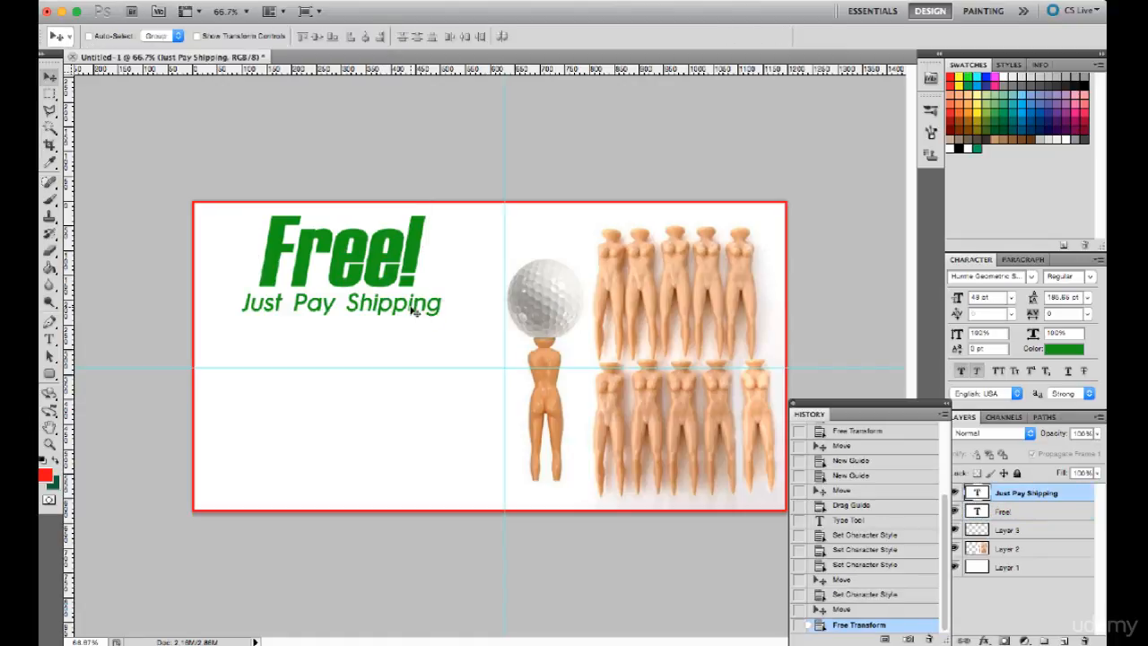
{"action": "left_click_drag", "start_coordinate": [413, 311], "coordinate": [413, 315]}
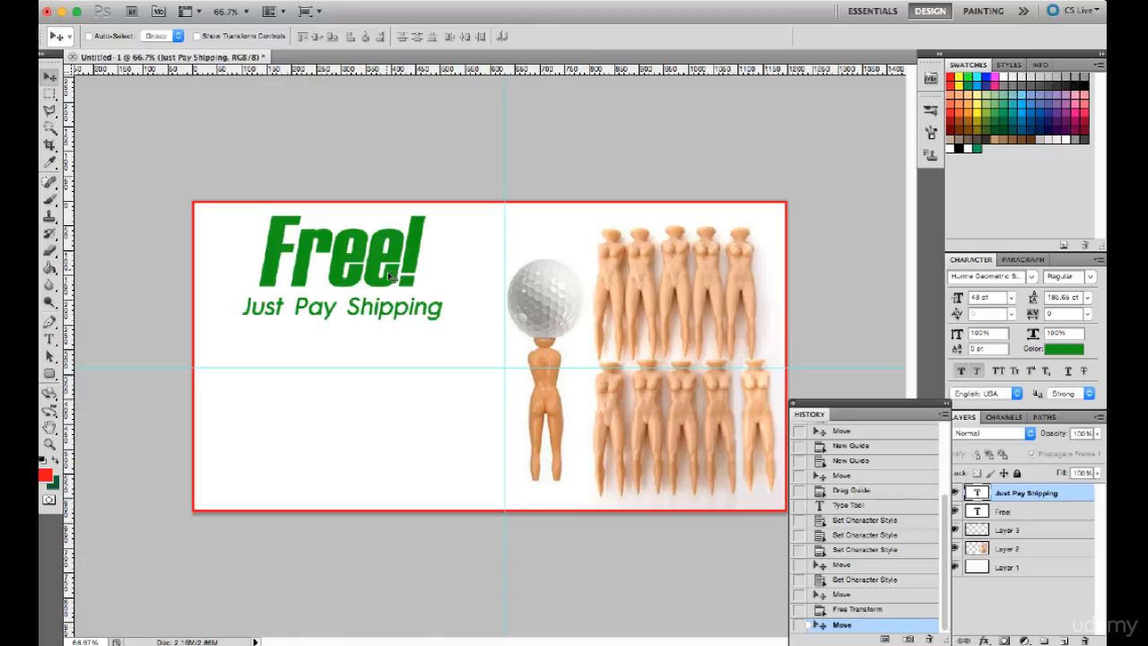
{"action": "right_click", "coordinate": [391, 280]}
{"action": "left_click", "coordinate": [406, 282], "text": "shift"}
{"action": "left_click_drag", "start_coordinate": [404, 311], "coordinate": [418, 332]}
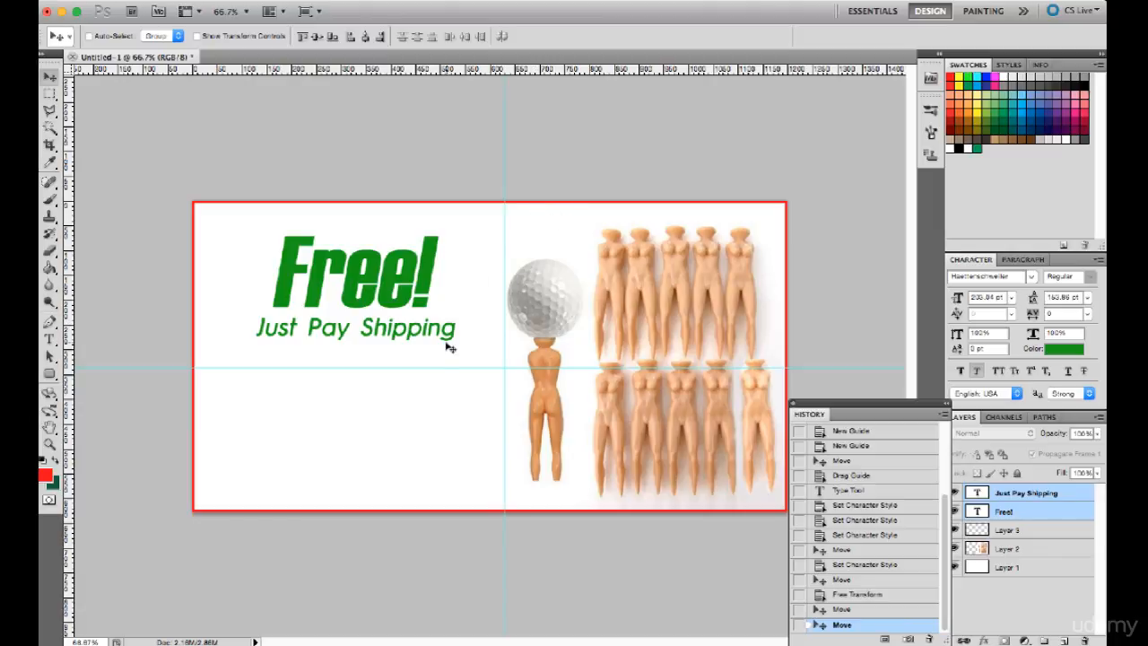
Switch to the browser, open pixabay.com in a new tab and search for "golf" images.
{"action": "key", "text": "ctrl+Right"}
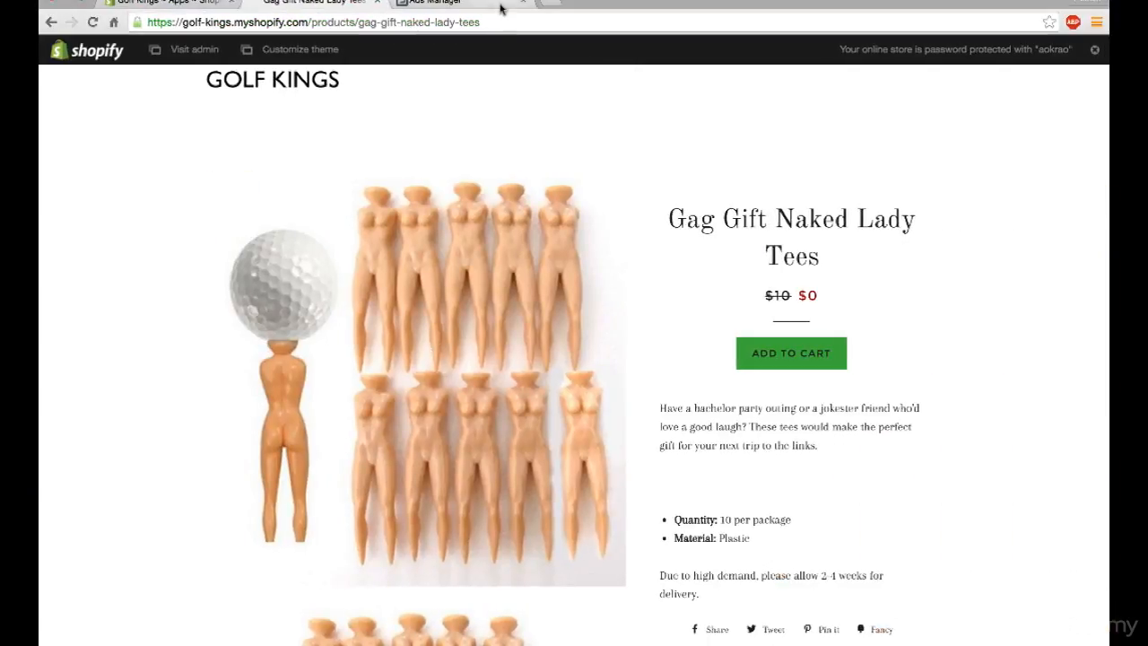
{"action": "left_click", "coordinate": [547, 3]}
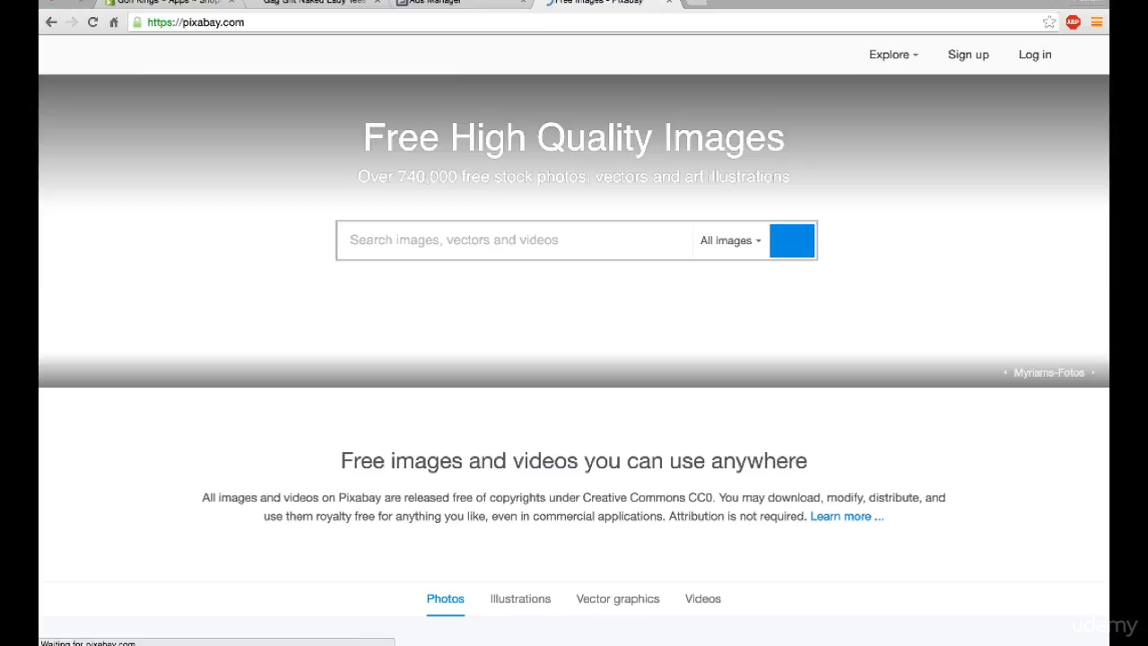
{"action": "type", "text": "golf"}
{"action": "key", "text": "Return"}
Open the group photo of four golfers from page 2 of the results and paste it into the Photoshop ad as a new layer.
{"action": "scroll", "coordinate": [496, 426], "scroll_direction": "down", "scroll_amount": 5}
{"action": "scroll", "coordinate": [496, 426], "scroll_direction": "down", "scroll_amount": 10}
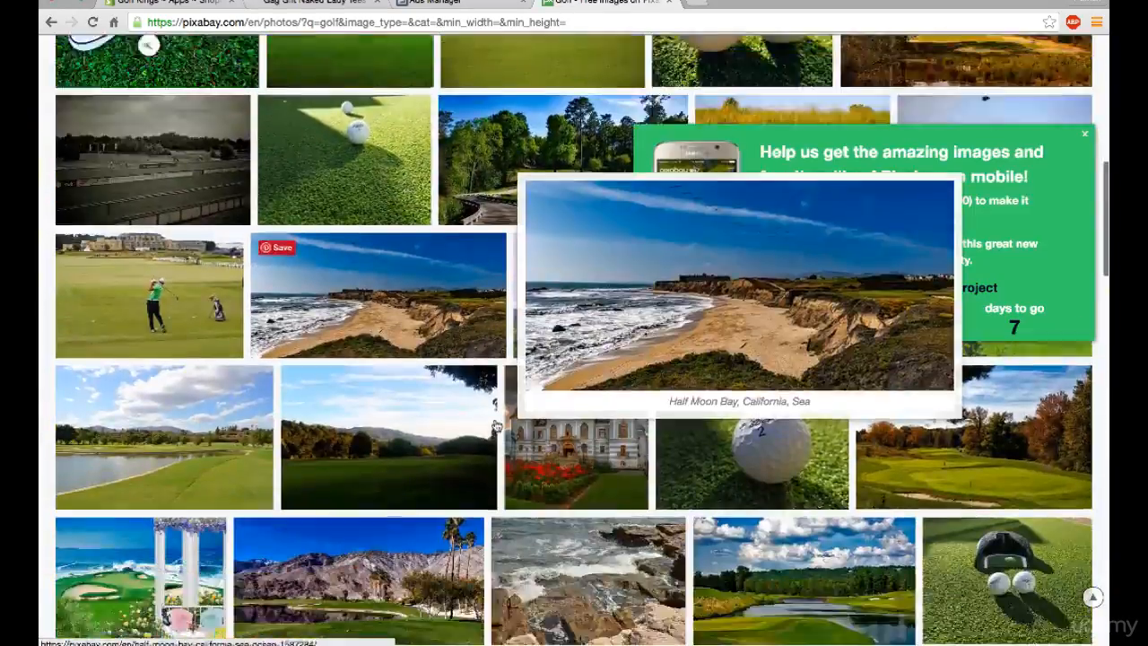
{"action": "scroll", "coordinate": [155, 183], "scroll_direction": "down", "scroll_amount": 10}
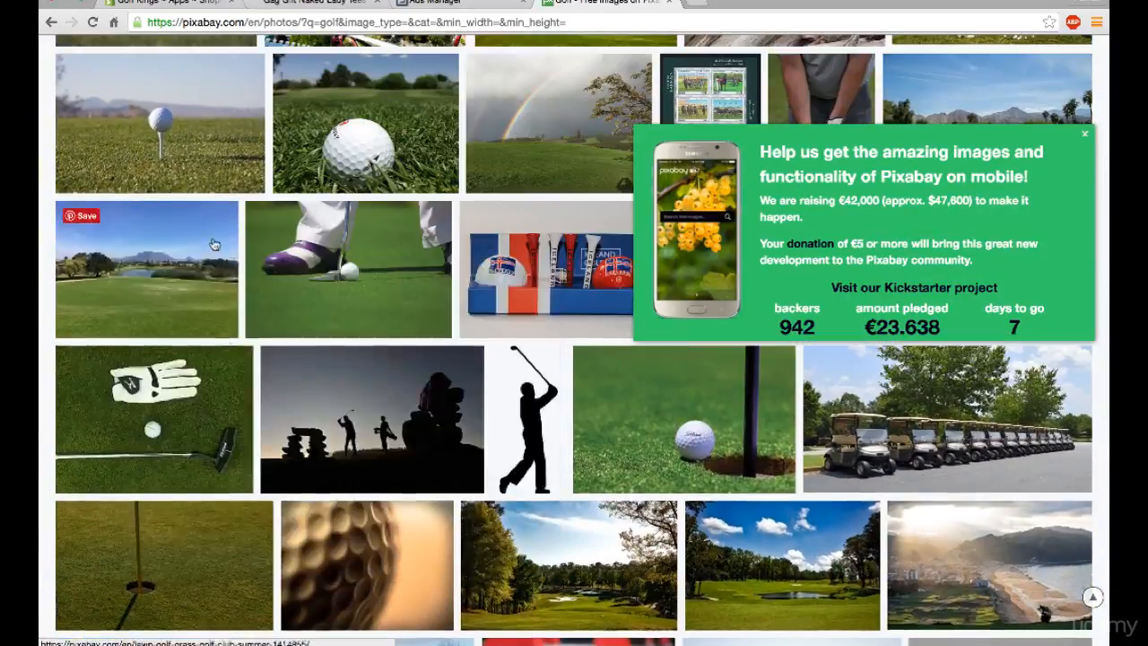
{"action": "scroll", "coordinate": [958, 368], "scroll_direction": "up", "scroll_amount": 3}
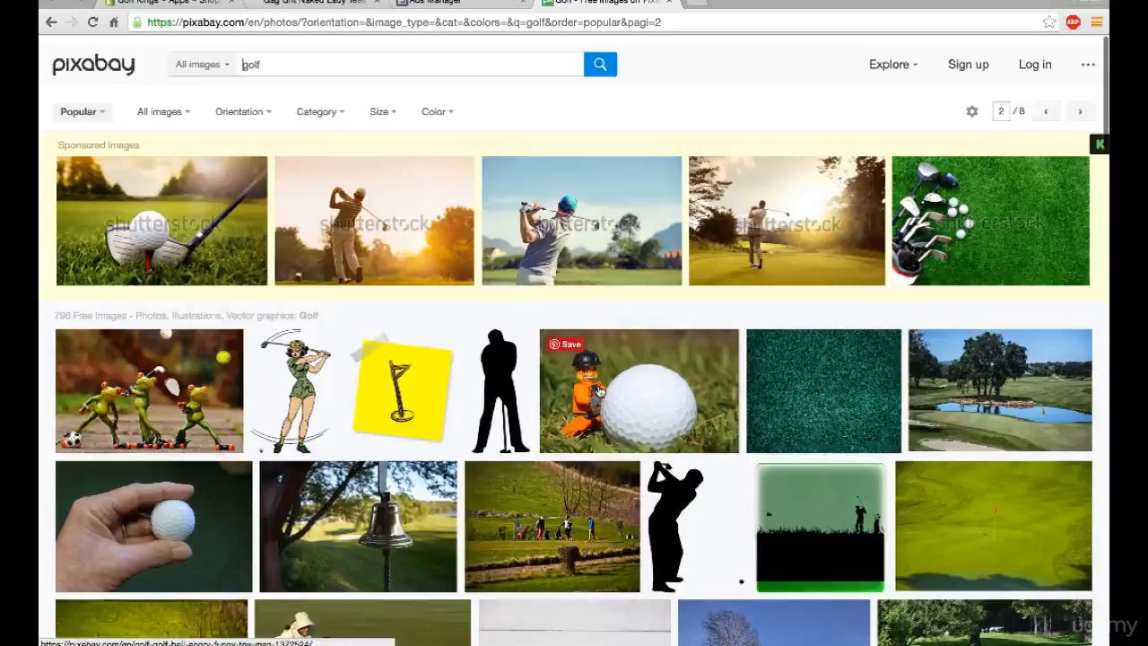
{"action": "scroll", "coordinate": [605, 271], "scroll_direction": "down", "scroll_amount": 5}
{"action": "scroll", "coordinate": [606, 271], "scroll_direction": "down", "scroll_amount": 8}
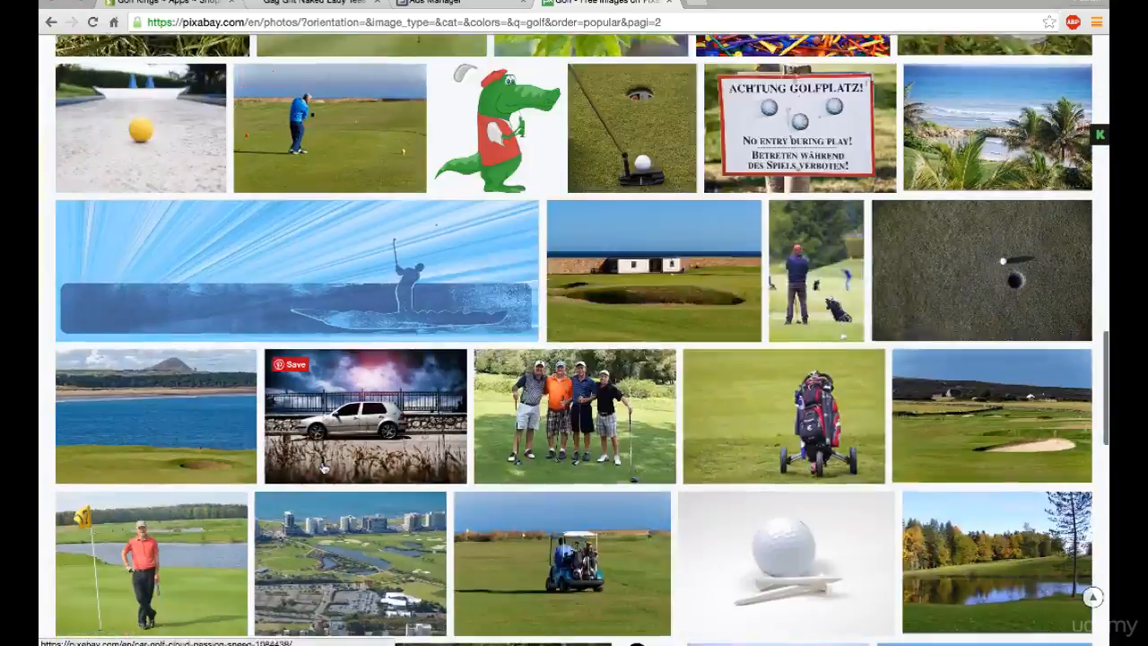
{"action": "left_click", "coordinate": [606, 271]}
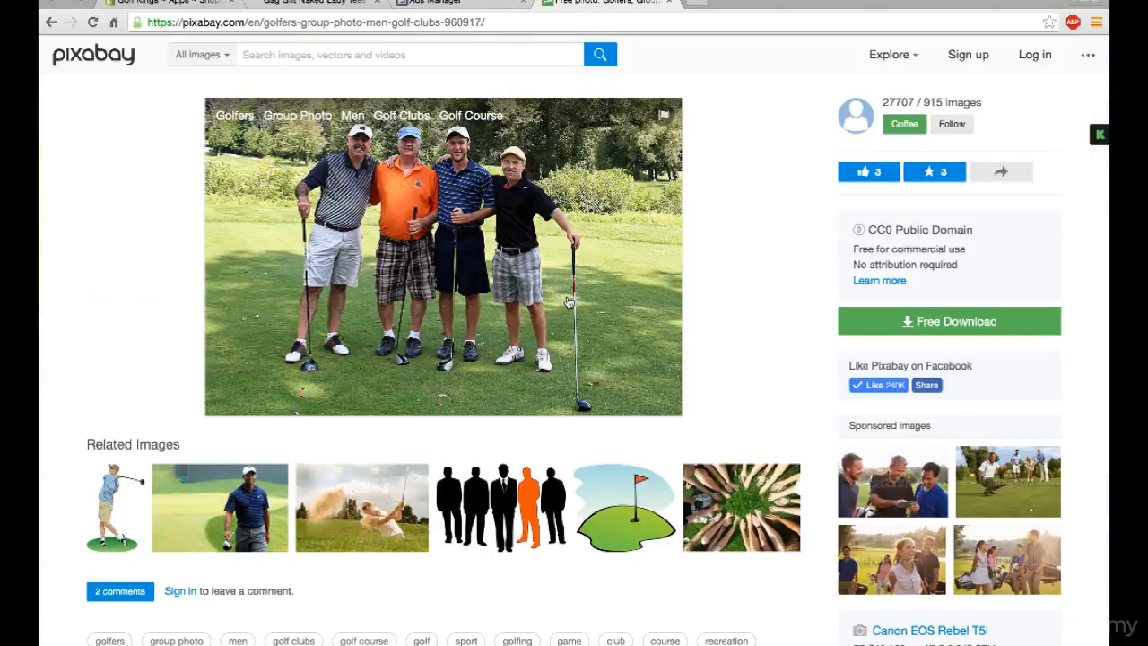
{"action": "right_click", "coordinate": [428, 249]}
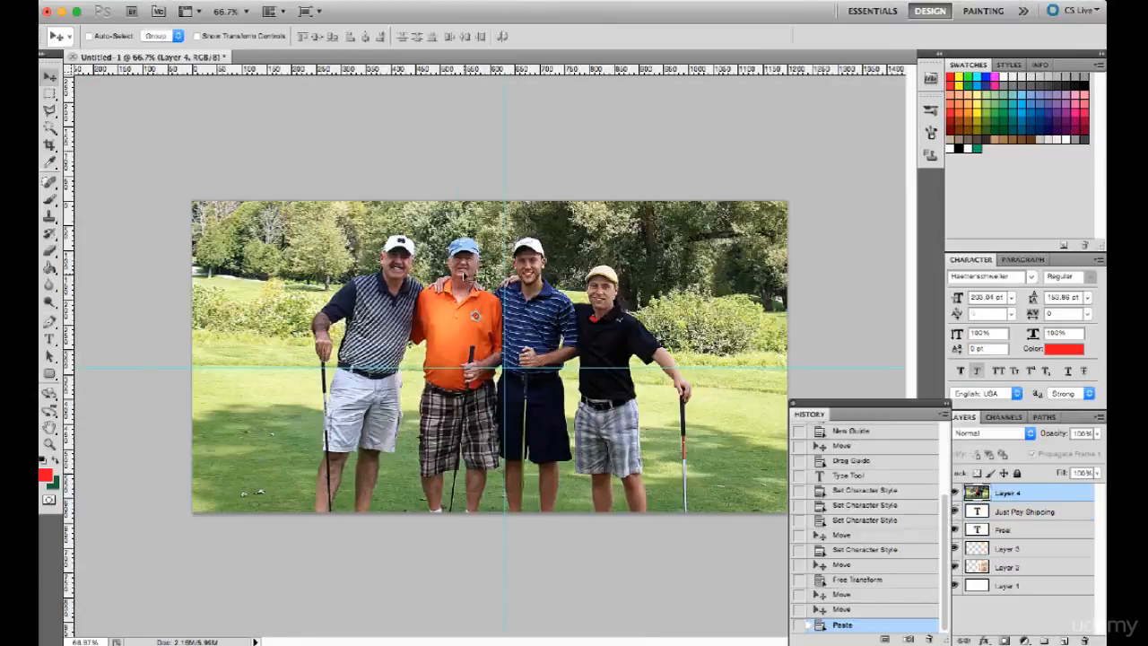
Try the golfers photo beneath the text and product layers, scaled to about 63% under the text.
{"action": "left_click_drag", "start_coordinate": [1007, 492], "coordinate": [1007, 574]}
{"action": "key", "text": "super+t"}
{"action": "left_click_drag", "start_coordinate": [584, 271], "coordinate": [605, 329]}
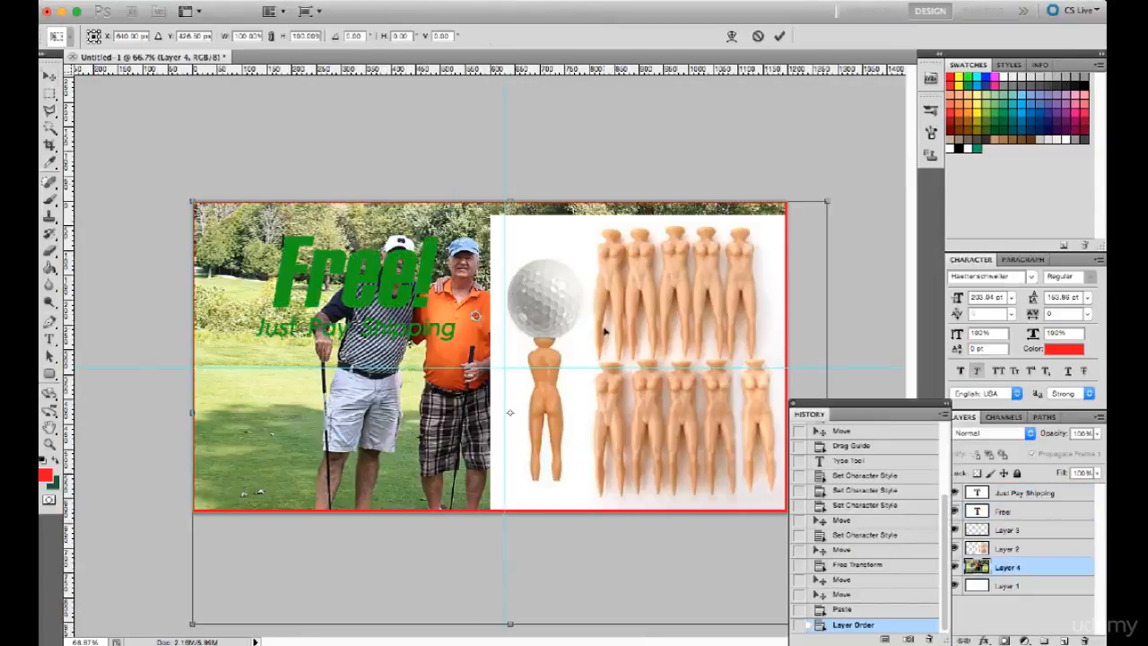
{"action": "left_click_drag", "start_coordinate": [828, 203], "coordinate": [571, 340]}
{"action": "left_click_drag", "start_coordinate": [503, 421], "coordinate": [433, 402]}
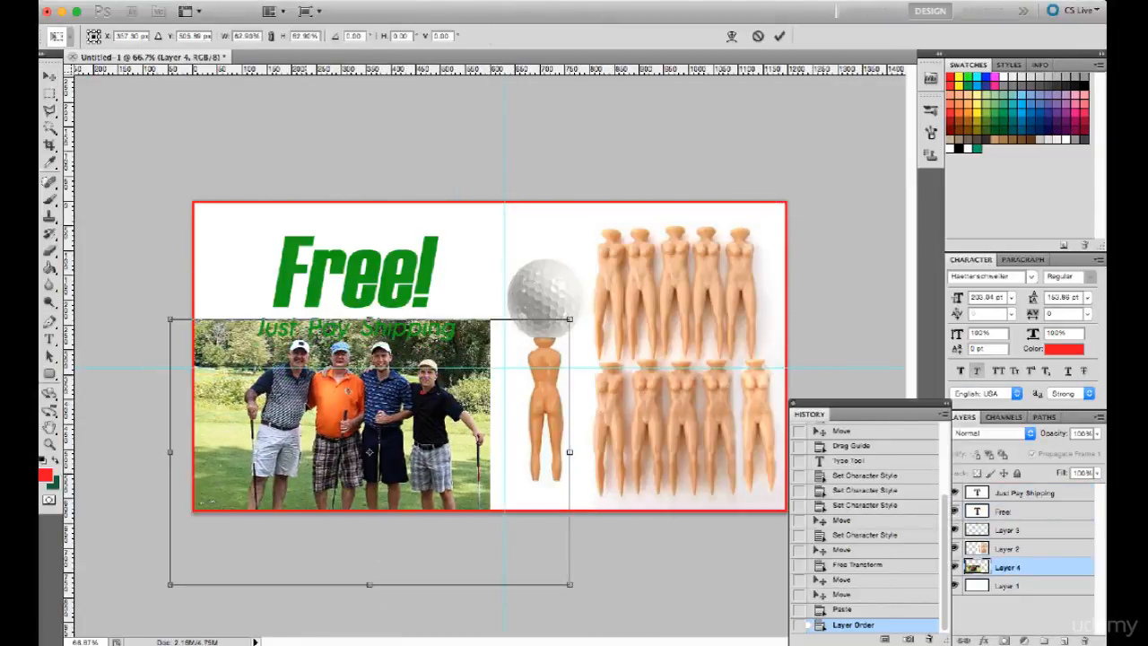
{"action": "key", "text": "Return"}
{"action": "key", "text": "super+z"}
Delete the golfers layer, and cut the golf ball tee figure out of Layer 2 onto its own layer.
{"action": "key", "text": "Delete"}
{"action": "key", "text": "m"}
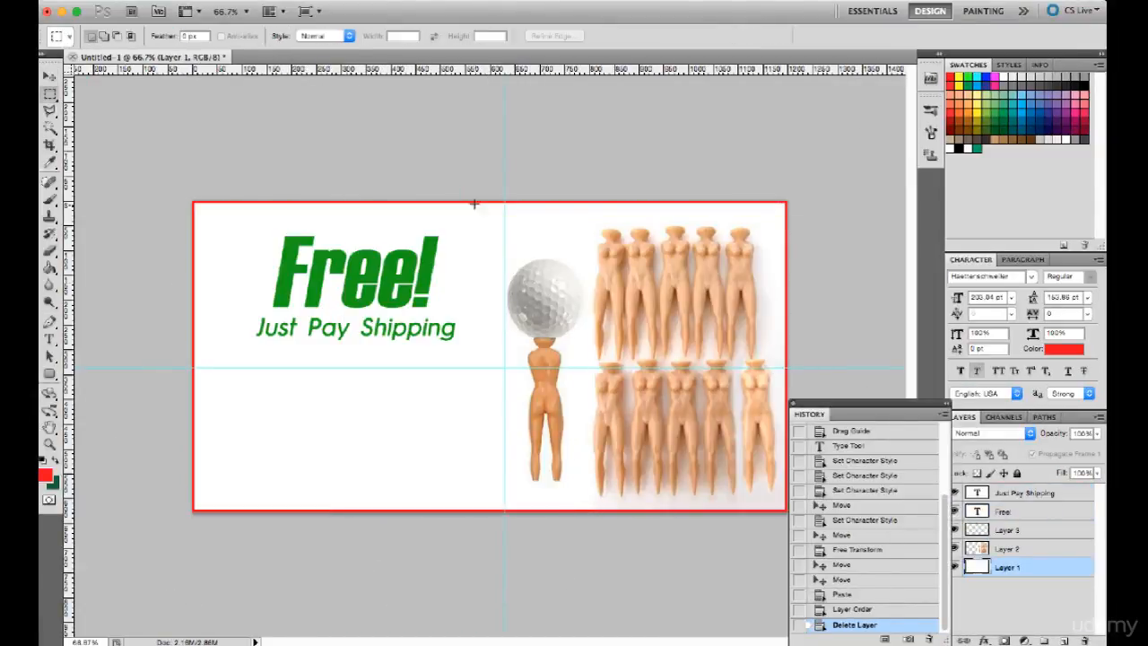
{"action": "left_click", "coordinate": [1028, 550]}
{"action": "key", "text": "super+v"}
{"action": "key", "text": "super+z"}
{"action": "key", "text": "super+x"}
{"action": "key", "text": "super+v"}
Enlarge the golf ball tee figure to about 129% and place it between the text and the ten tees, running off the bottom edge.
{"action": "key", "text": "super+t"}
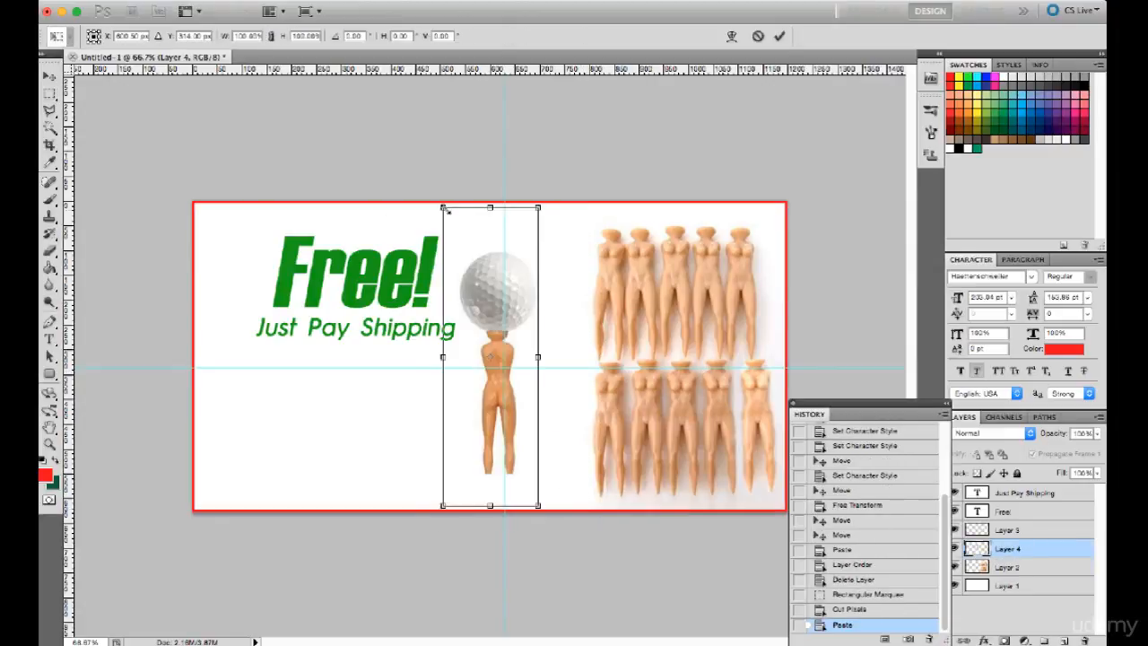
{"action": "left_click_drag", "start_coordinate": [443, 209], "coordinate": [429, 167]}
{"action": "left_click_drag", "start_coordinate": [491, 277], "coordinate": [509, 305]}
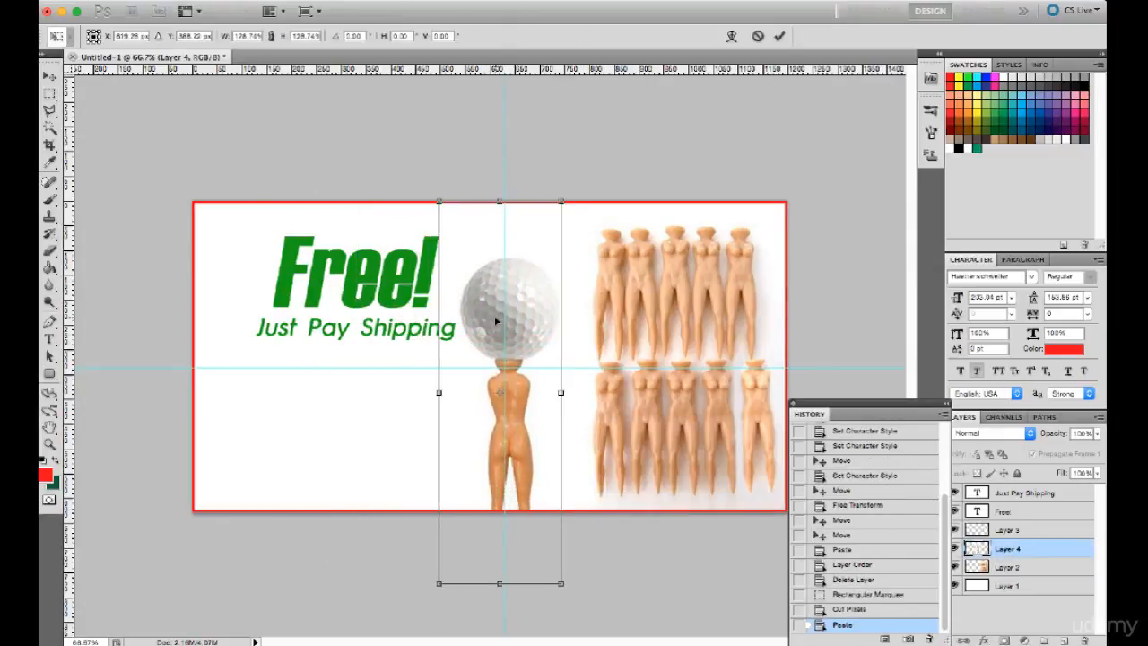
{"action": "key", "text": "Return"}
Try selecting the white area around the golf ball tee figure with the Magic Wand, setting the tolerance to 5.
{"action": "key", "text": "w"}
{"action": "left_click", "coordinate": [545, 391]}
{"action": "key", "text": "super+d"}
{"action": "left_click", "coordinate": [540, 380]}
{"action": "double_click", "coordinate": [196, 37]}
{"action": "type", "text": "5"}
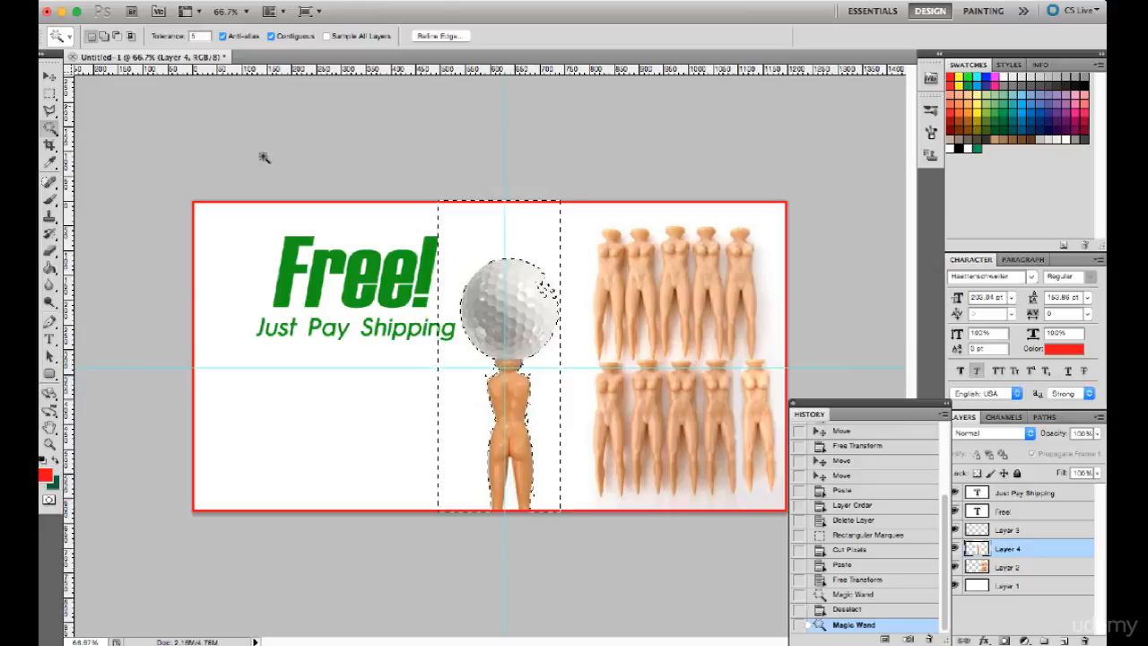
Select the white area around the golf ball tee figure with the Magic Wand at tolerance 7 and delete it.
{"action": "key", "text": "super+d"}
{"action": "left_click", "coordinate": [546, 384]}
{"action": "left_click", "coordinate": [547, 383]}
{"action": "double_click", "coordinate": [201, 37]}
{"action": "type", "text": "1"}
{"action": "key", "text": "super+d"}
{"action": "left_click", "coordinate": [546, 408]}
{"action": "key", "text": "Delete"}
{"action": "key", "text": "super+d"}
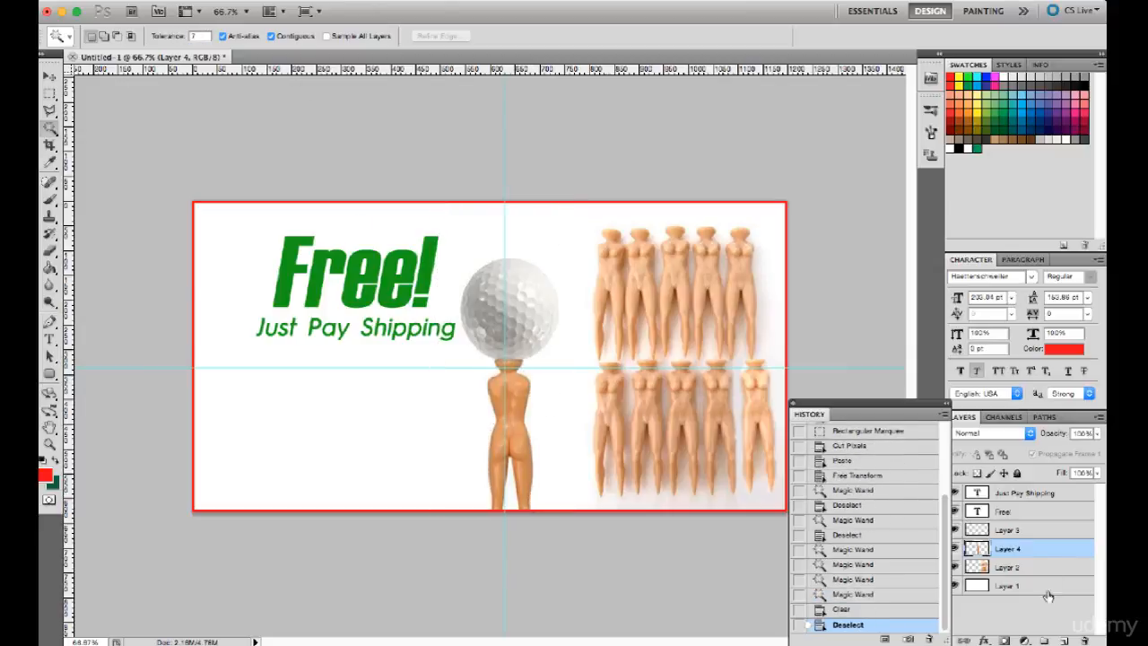
Switch to the browser, choose the golf course photo with the blue flag from the Pixabay golf results, and paste it above Layer 1.
{"action": "left_click", "coordinate": [977, 586]}
{"action": "key", "text": "super+Tab"}
{"action": "left_click", "coordinate": [51, 21]}
{"action": "scroll", "coordinate": [264, 449], "scroll_direction": "down", "scroll_amount": 1}
{"action": "scroll", "coordinate": [264, 454], "scroll_direction": "up", "scroll_amount": 4}
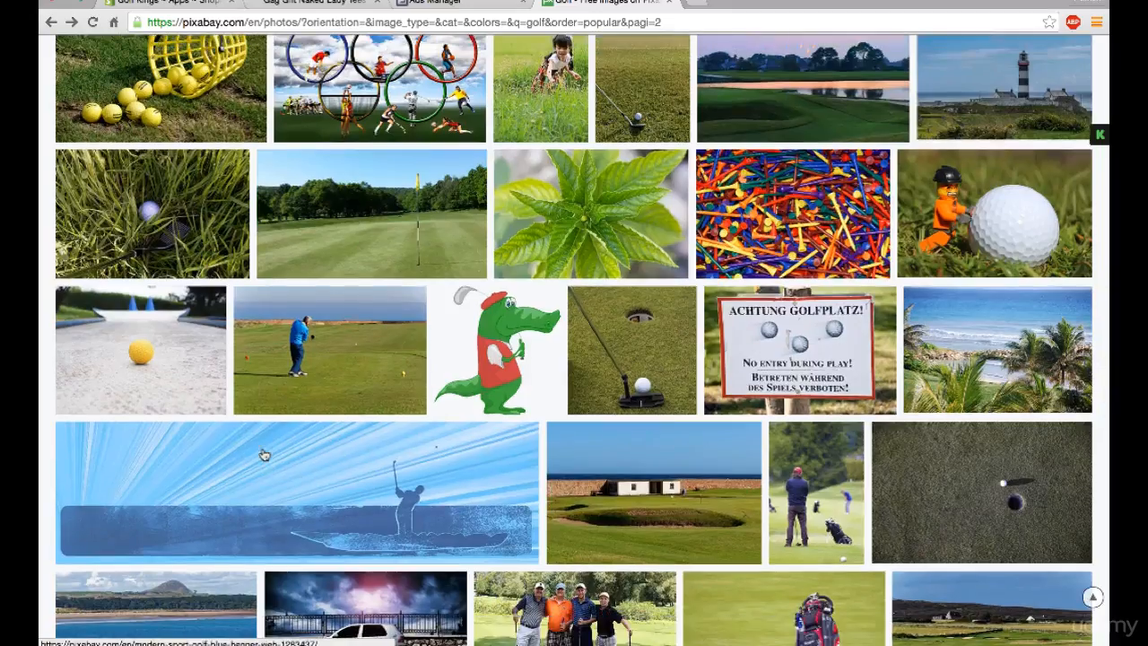
{"action": "left_click", "coordinate": [330, 366]}
{"action": "left_click", "coordinate": [51, 21]}
{"action": "scroll", "coordinate": [297, 253], "scroll_direction": "up", "scroll_amount": 10}
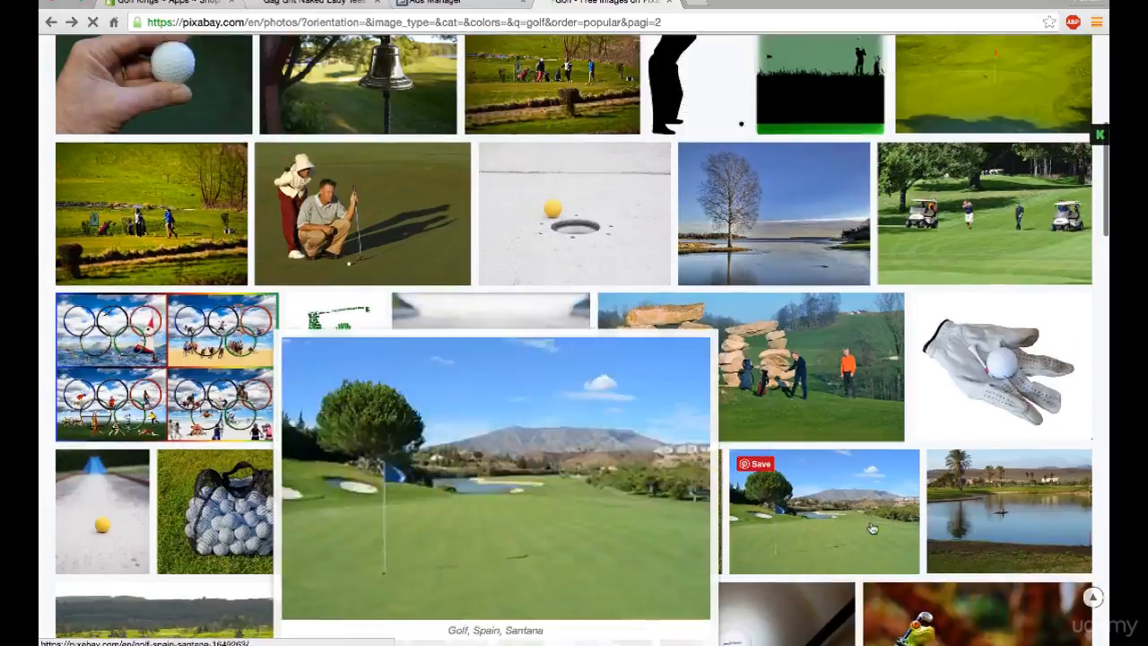
{"action": "left_click", "coordinate": [871, 528]}
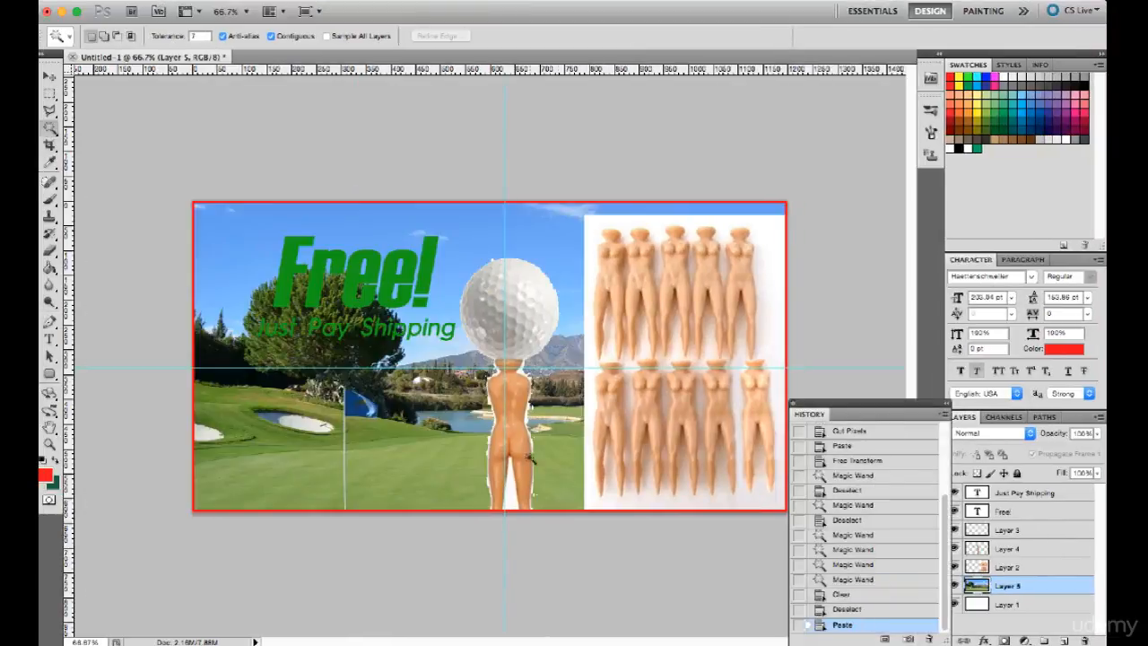
Step back in the history to before the figure's white area was deleted, and paste the golf course photo above Layer 1 again.
{"action": "key", "text": "super+plus"}
{"action": "left_click", "coordinate": [508, 310]}
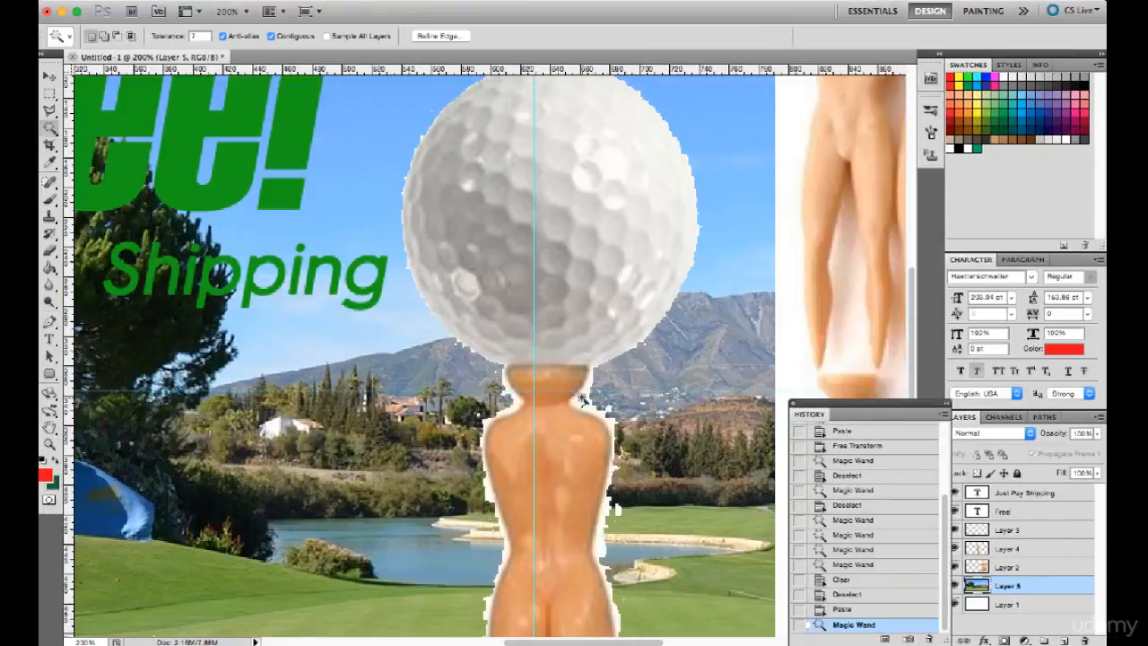
{"action": "left_click", "coordinate": [508, 309]}
{"action": "left_click", "coordinate": [852, 549]}
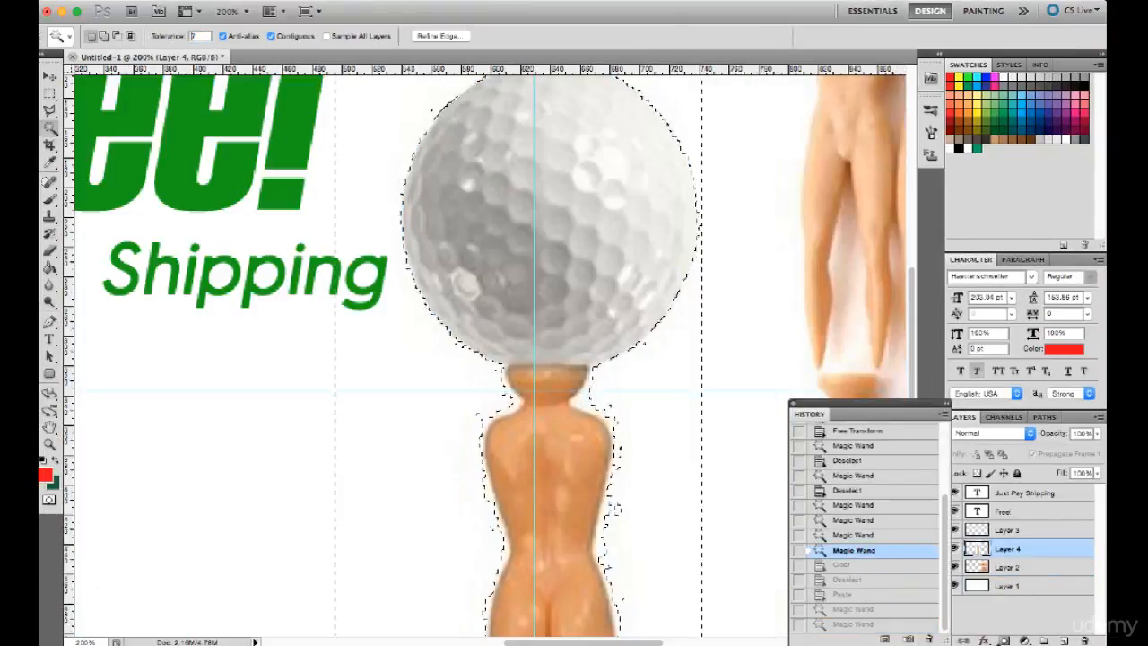
{"action": "key", "text": "ctrl+d"}
{"action": "key", "text": "ctrl+v"}
{"action": "scroll", "coordinate": [691, 371], "scroll_direction": "up", "scroll_amount": 3}
{"action": "left_click", "coordinate": [955, 586]}
{"action": "left_click", "coordinate": [956, 586]}
Delete the white area around the figure on Layer 4 using a Magic Wand selection at tolerance 20 with the ball excluded by an elliptical marquee.
{"action": "left_click", "coordinate": [1023, 549]}
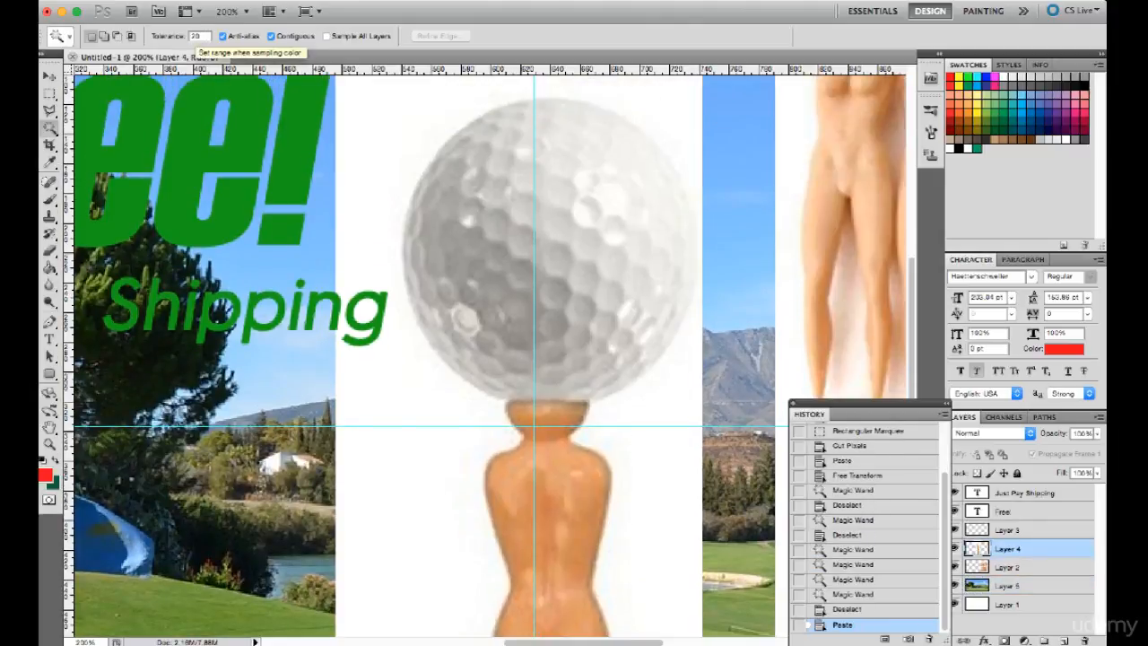
{"action": "double_click", "coordinate": [197, 36]}
{"action": "type", "text": "20"}
{"action": "left_click", "coordinate": [474, 119]}
{"action": "key", "text": "m"}
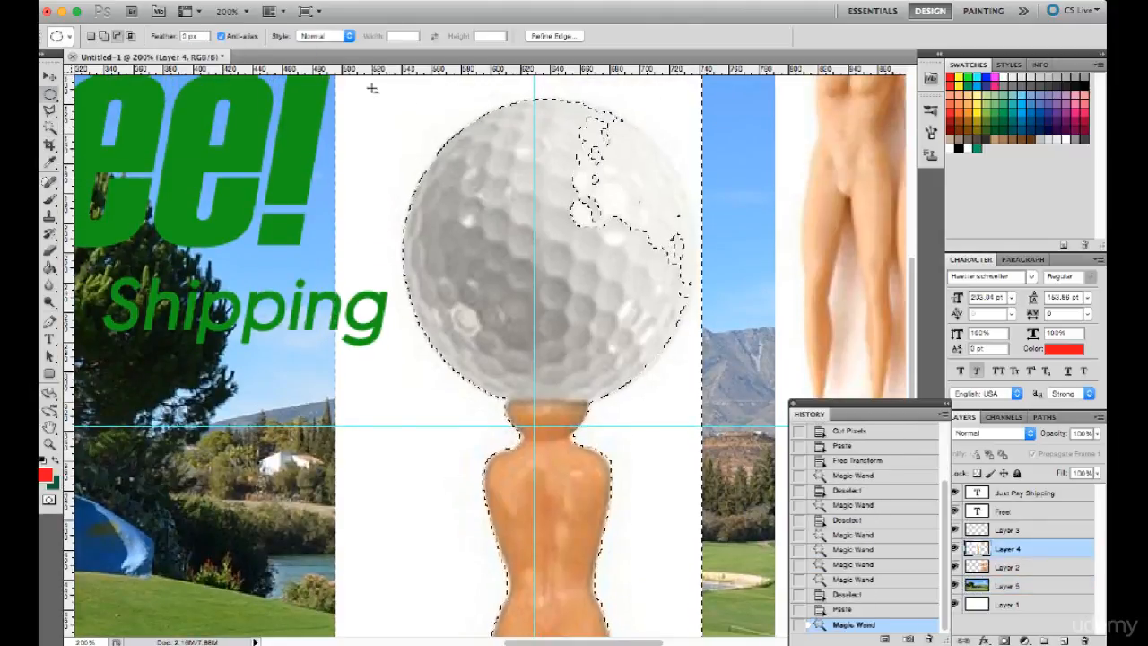
{"action": "left_click_drag", "start_coordinate": [371, 86], "coordinate": [400, 101]}
{"action": "key", "text": "ctrl+z"}
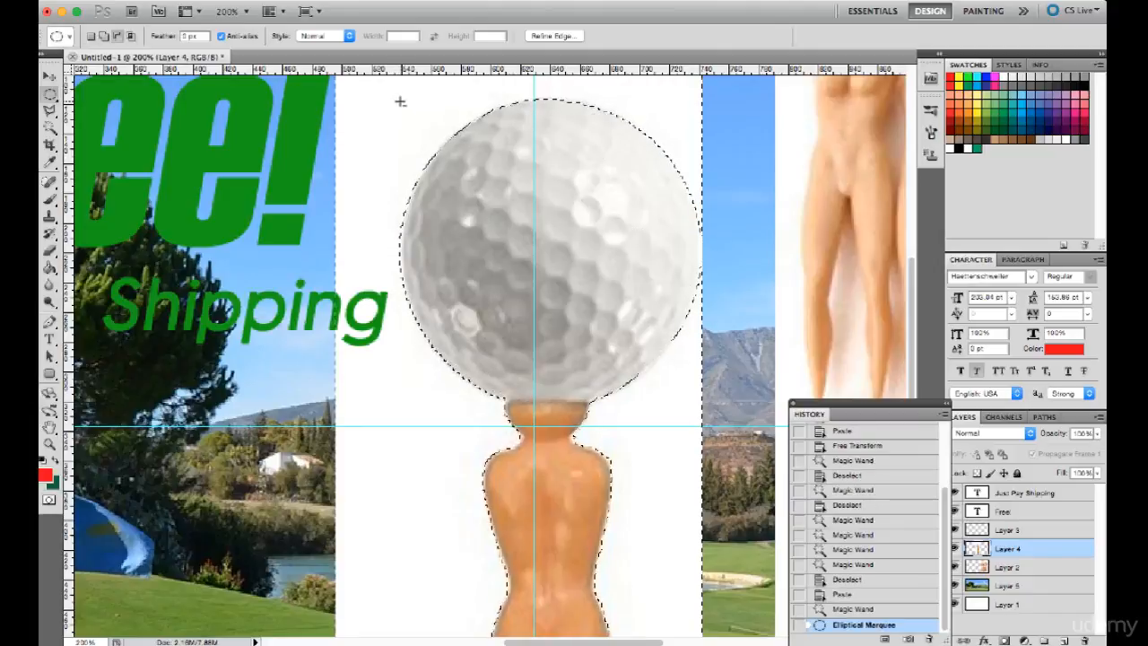
{"action": "key", "text": "Delete"}
{"action": "key", "text": "ctrl+d"}
Try deleting the white gap between the figure's legs with the Magic Wand at tolerance 20.
{"action": "key", "text": "ctrl+minus"}
{"action": "key", "text": "w"}
{"action": "left_click", "coordinate": [521, 570]}
{"action": "key", "text": "Delete"}
{"action": "key", "text": "ctrl+d"}
{"action": "key", "text": "ctrl+z"}
Set the Magic Wand tolerance to 30 and delete the white gap between the figure's legs.
{"action": "double_click", "coordinate": [197, 36]}
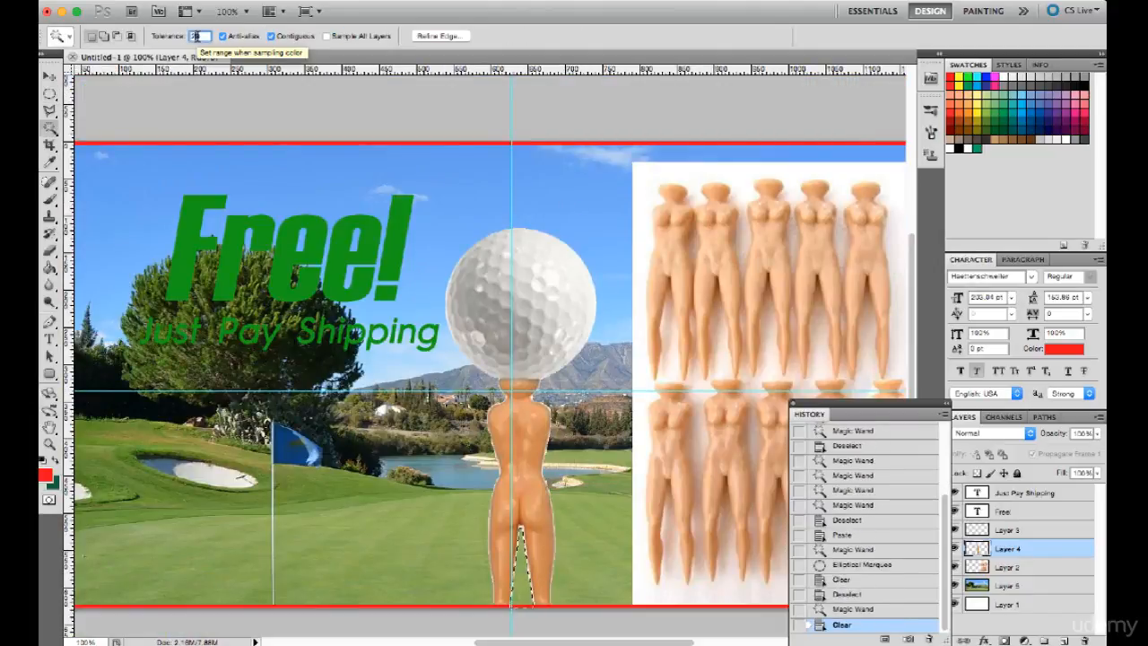
{"action": "type", "text": "30"}
{"action": "key", "text": "ctrl+d"}
{"action": "left_click", "coordinate": [848, 595]}
{"action": "key", "text": "super+d"}
{"action": "left_click", "coordinate": [521, 571]}
{"action": "key", "text": "Delete"}
{"action": "key", "text": "super+d"}
Trim the figure's white fringe by selecting the empty area around it and between its legs, expanding that selection and deleting.
{"action": "left_click", "coordinate": [467, 448]}
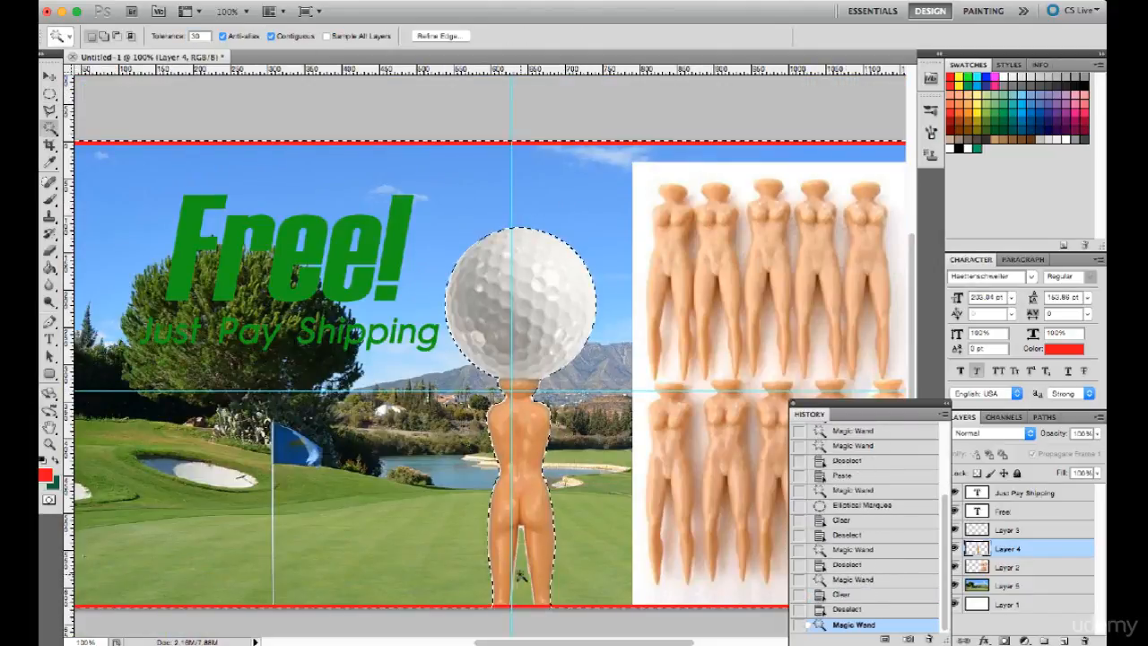
{"action": "left_click", "coordinate": [522, 571], "text": "shift"}
{"action": "left_click", "coordinate": [307, 1]}
{"action": "mouse_move", "coordinate": [358, 177]}
{"action": "left_click", "coordinate": [467, 205]}
{"action": "key", "text": "Return"}
{"action": "key", "text": "Delete"}
{"action": "key", "text": "super+d"}
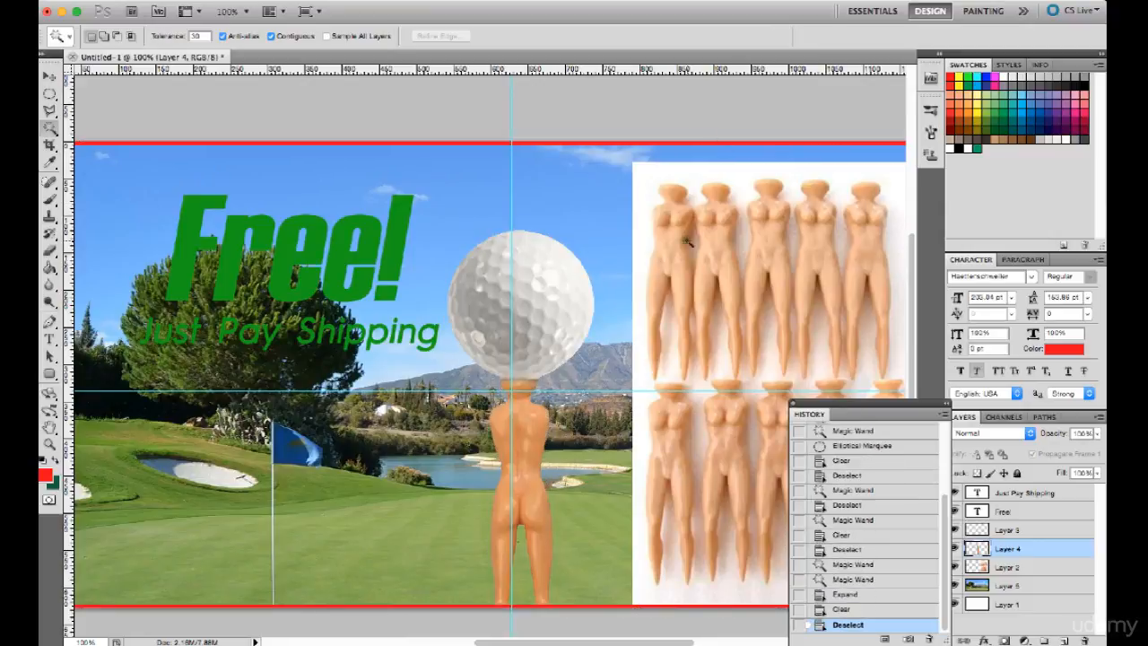
Scale down the ten-tee product image on Layer 2 and fit it into the ad's lower-right corner.
{"action": "key", "text": "super+minus"}
{"action": "left_click", "coordinate": [1007, 567]}
{"action": "key", "text": "super+t"}
{"action": "left_click_drag", "start_coordinate": [584, 214], "coordinate": [599, 239]}
{"action": "left_click_drag", "start_coordinate": [685, 343], "coordinate": [701, 362]}
{"action": "key", "text": "Return"}
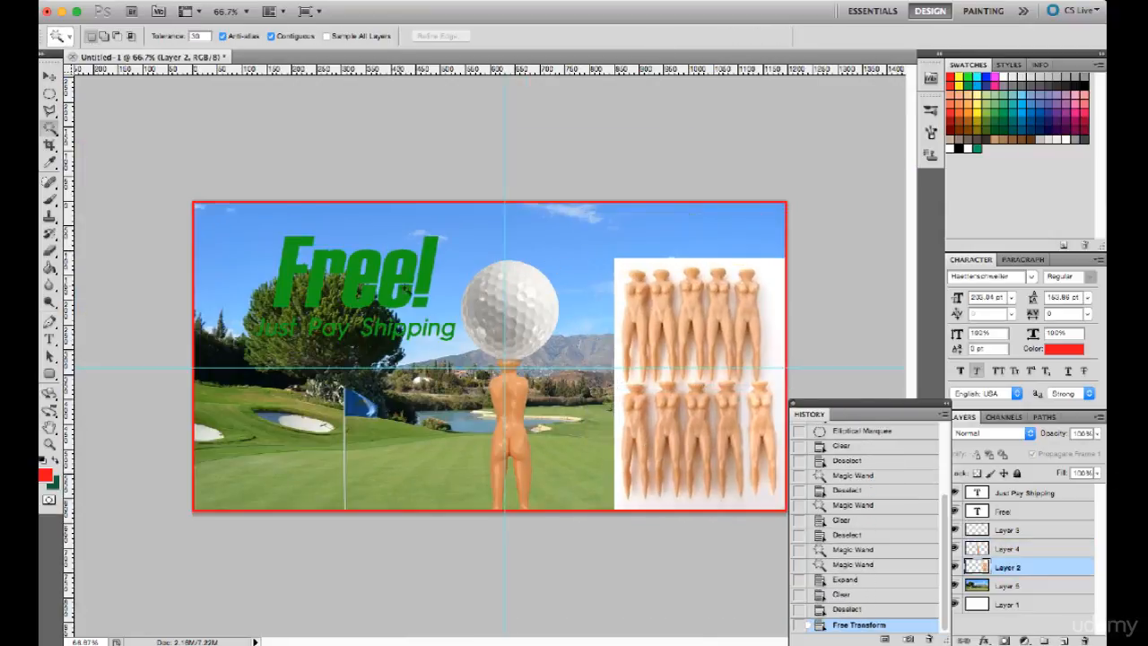
Move the "Free!" and "Just Pay Shipping" texts together slightly left and down, and recolor both yellow.
{"action": "left_click", "coordinate": [1005, 512]}
{"action": "left_click", "coordinate": [1025, 493], "text": "shift"}
{"action": "key", "text": "v"}
{"action": "left_click_drag", "start_coordinate": [379, 286], "coordinate": [343, 299]}
{"action": "left_click", "coordinate": [1065, 349]}
{"action": "left_click", "coordinate": [977, 113]}
{"action": "left_click", "coordinate": [1038, 399]}
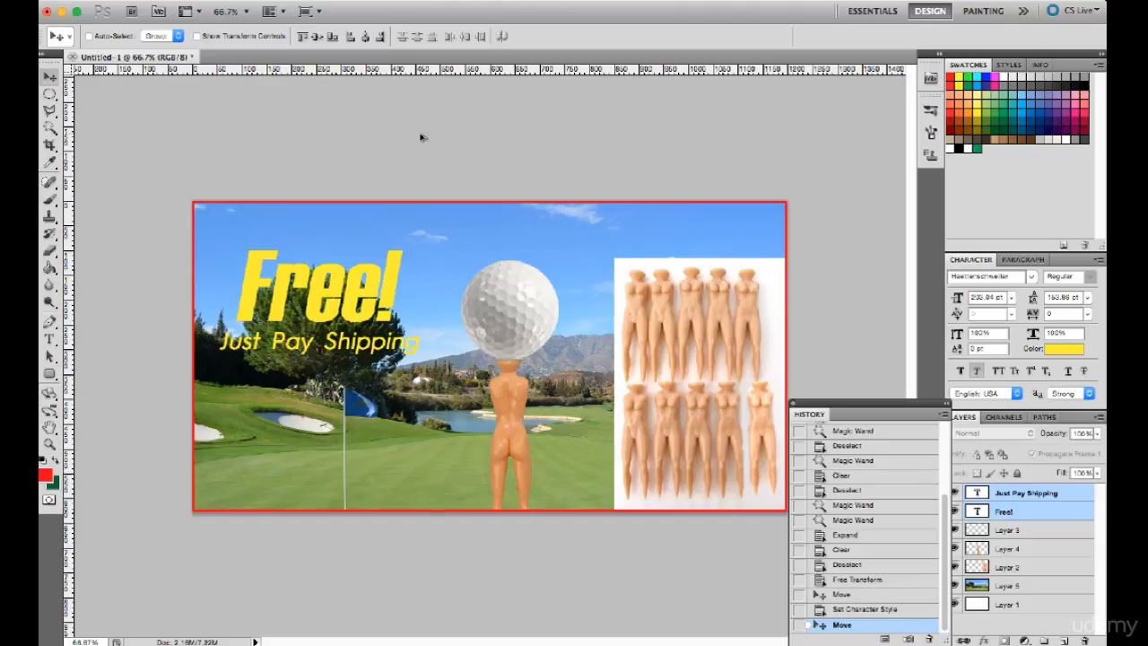
Set up the ad's Save for Web export as JPEG with quality 100.
{"action": "key", "text": "alt+shift+super+s"}
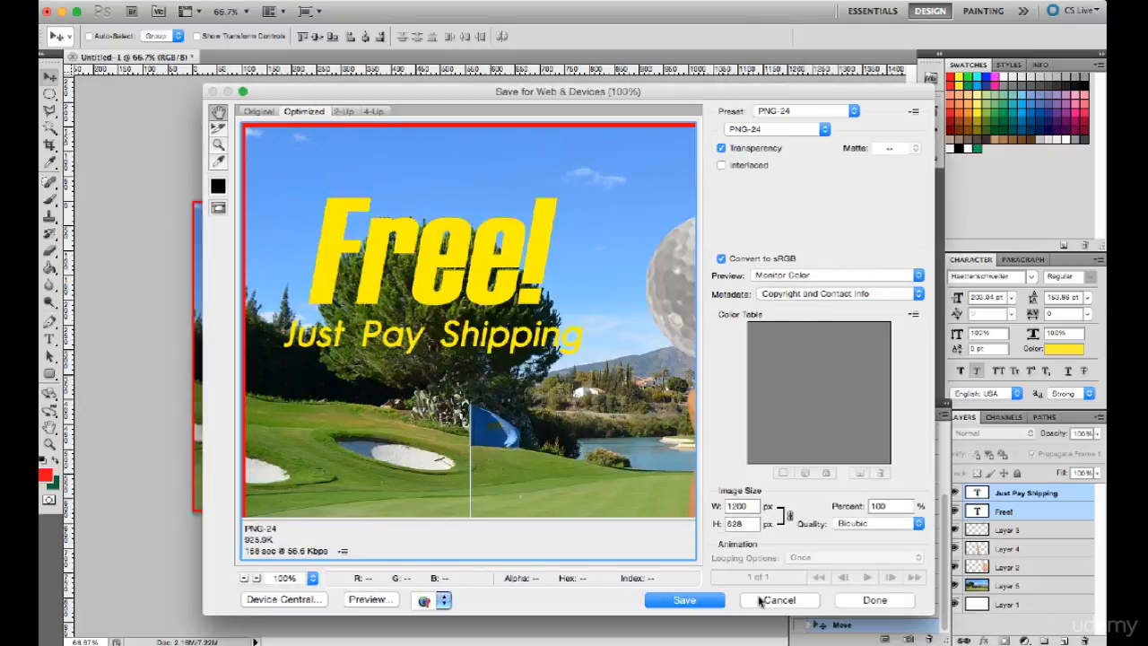
{"action": "left_click", "coordinate": [769, 599]}
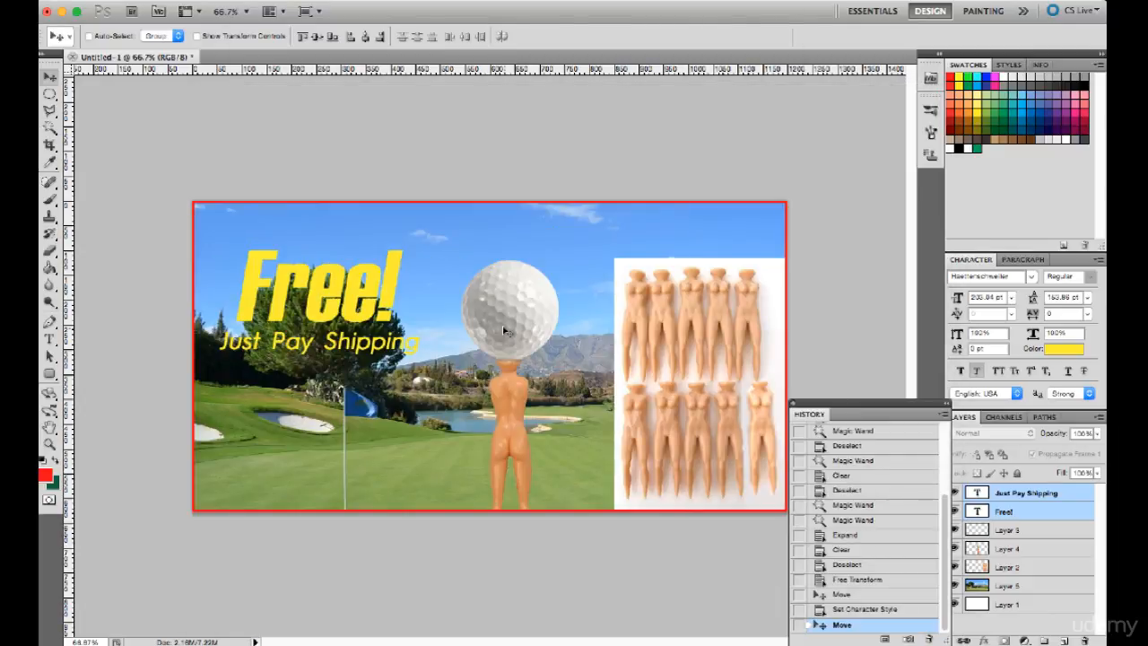
{"action": "key", "text": "super+alt+shift+s"}
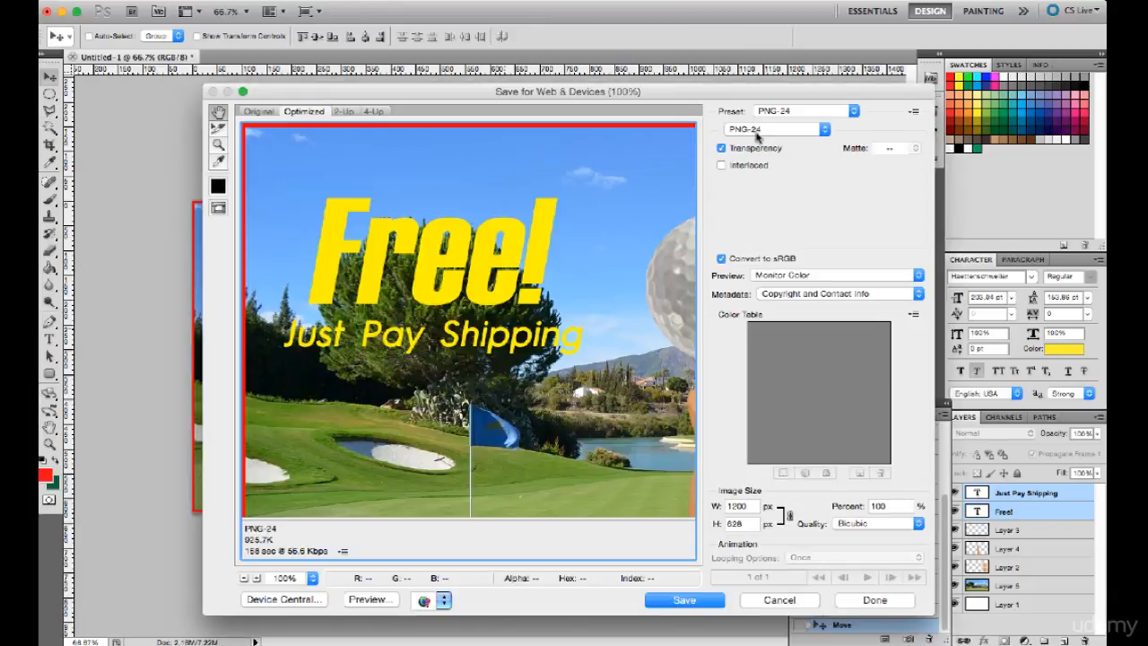
{"action": "left_click", "coordinate": [756, 130]}
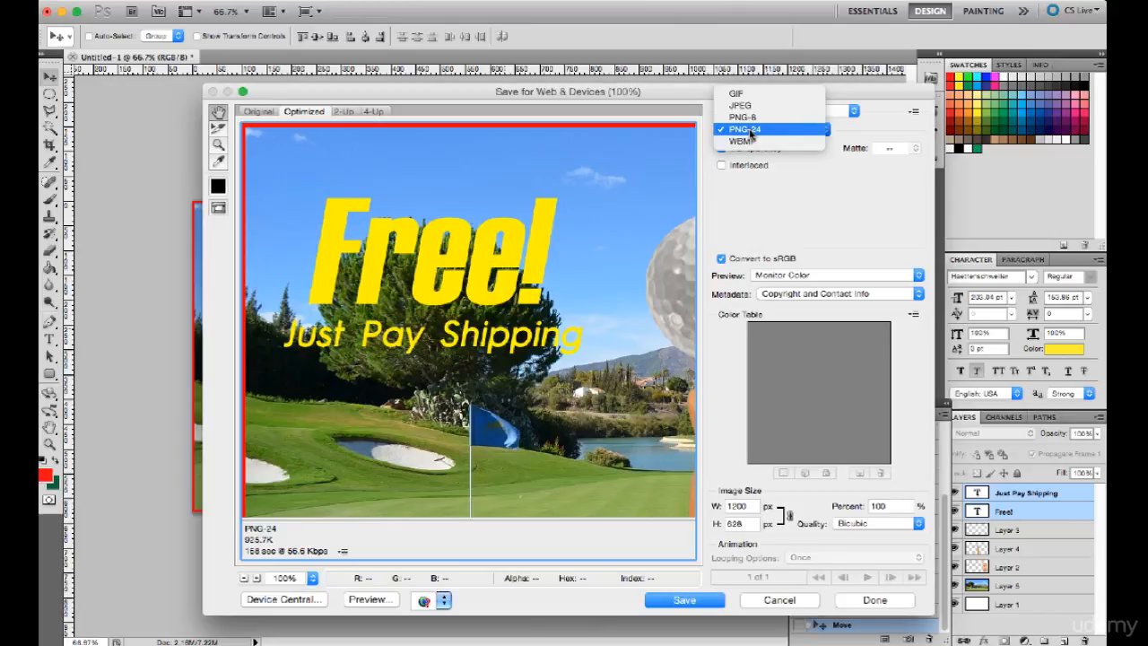
{"action": "left_click", "coordinate": [745, 106]}
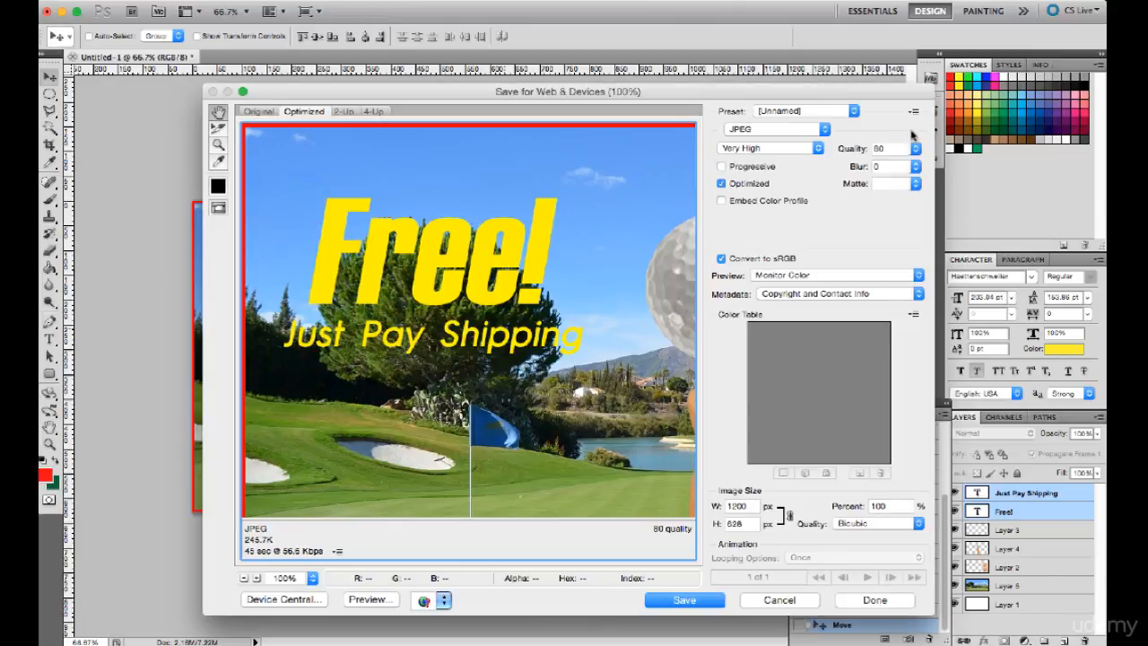
{"action": "left_click_drag", "start_coordinate": [915, 148], "coordinate": [930, 178]}
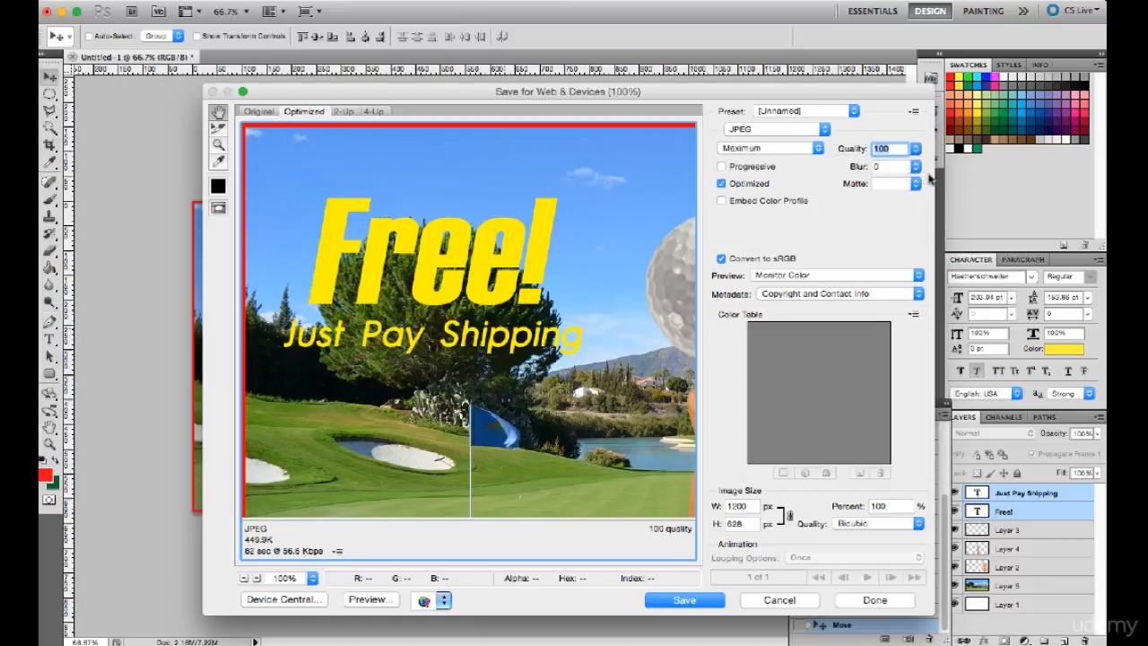